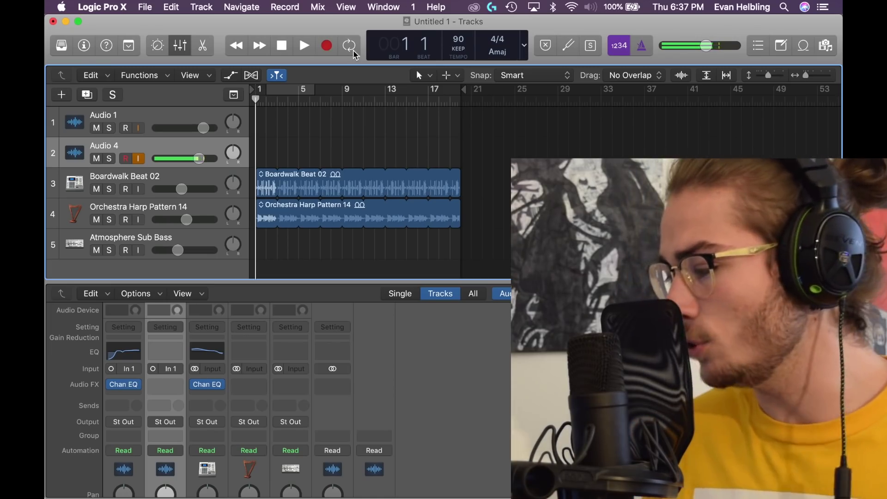
# Play from the start, loop the Atmosphere Sub Bass region to the end of the other loops, and lower that track's volume.
pyautogui.moveTo(707, 46); pyautogui.dragTo(708, 45)
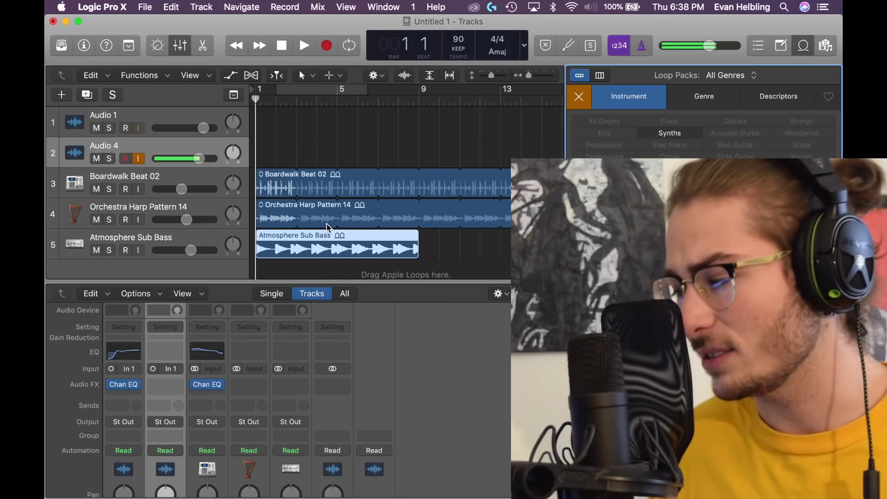
pyautogui.press('space')
pyautogui.press('super+Left')
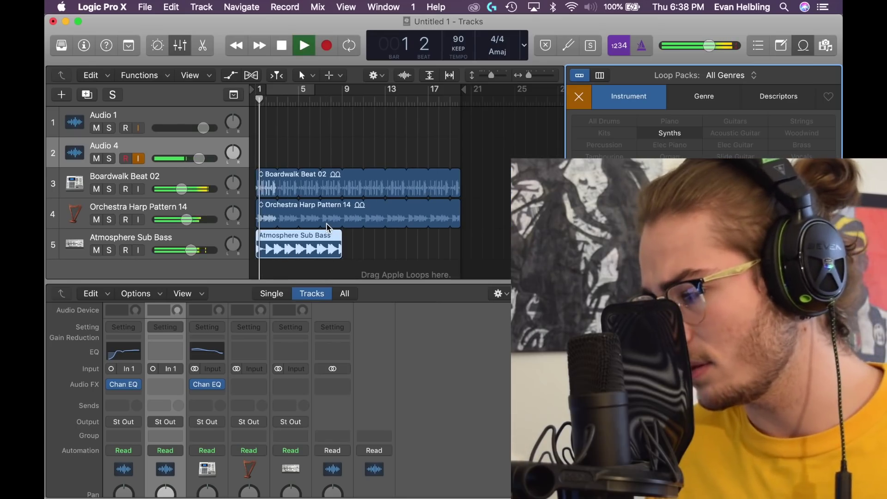
pyautogui.moveTo(191, 250)
pyautogui.mouseDown()
pyautogui.moveTo(172, 253)
pyautogui.moveTo(181, 253)
pyautogui.mouseUp()
pyautogui.moveTo(342, 235); pyautogui.dragTo(460, 235)
pyautogui.moveTo(180, 250); pyautogui.dragTo(174, 255)
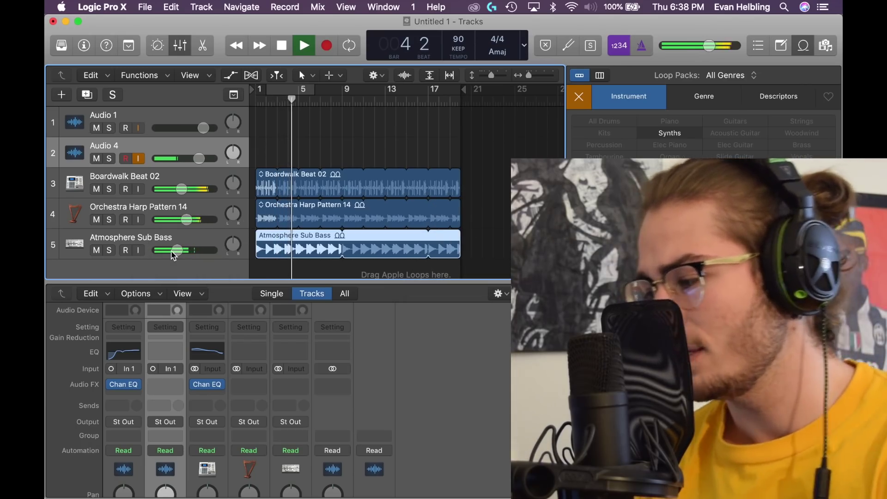
# Raise the Audio 4 volume to about +4.1 dB, stop playback and return the playhead to the start.
pyautogui.moveTo(199, 158); pyautogui.dragTo(208, 159)
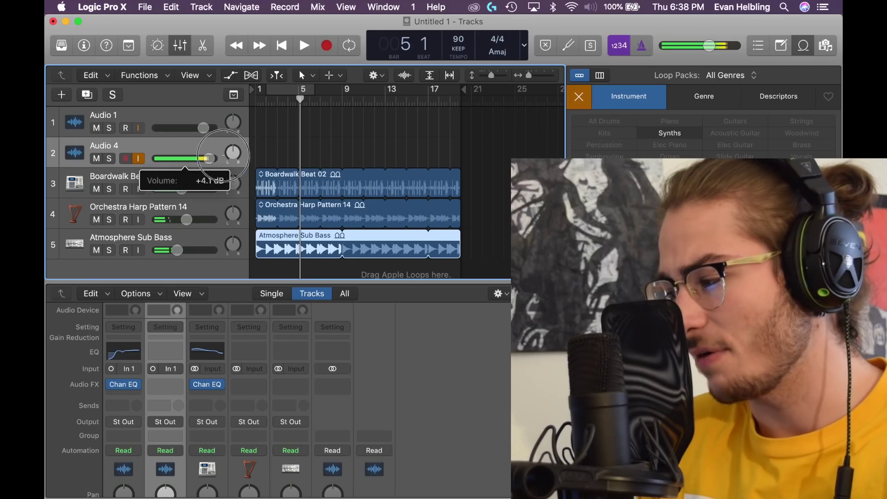
pyautogui.press('space')
pyautogui.press('Return')
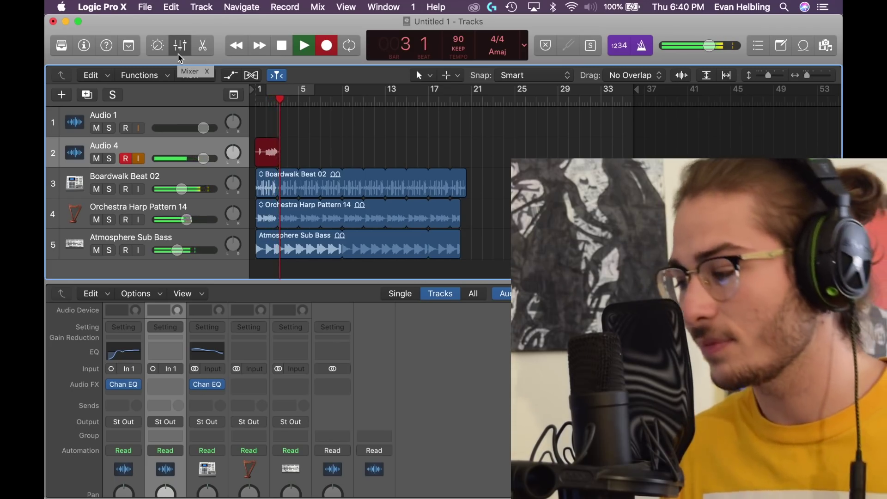
# Finish the vocal take on Audio 4 with the mixer hidden and return the playhead to the project start.
pyautogui.click(180, 46)
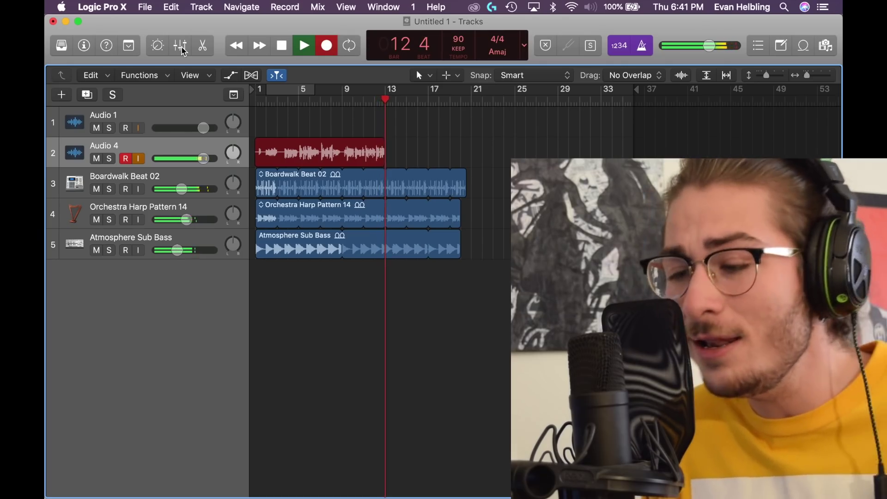
pyautogui.press('space')
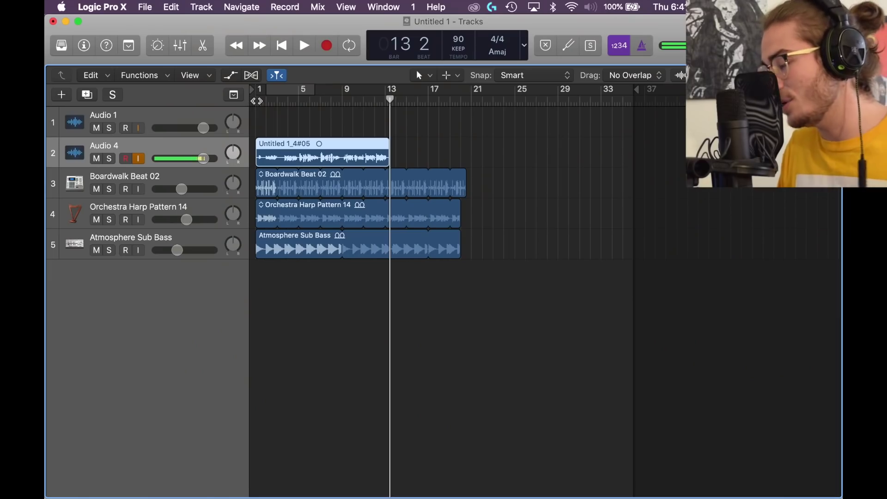
pyautogui.press('Return')
pyautogui.press('space')
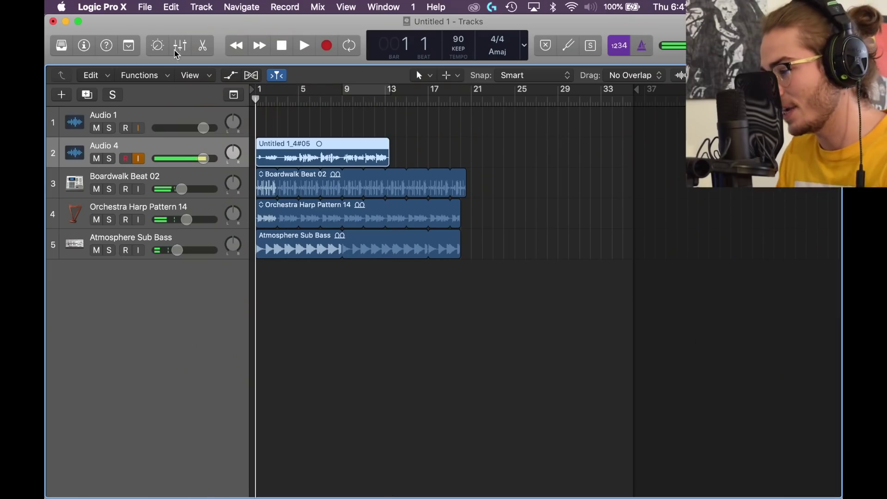
# Show the mixer and play back the vocal in a cycle area from bar 5 to about bar 8.
pyautogui.click(180, 46)
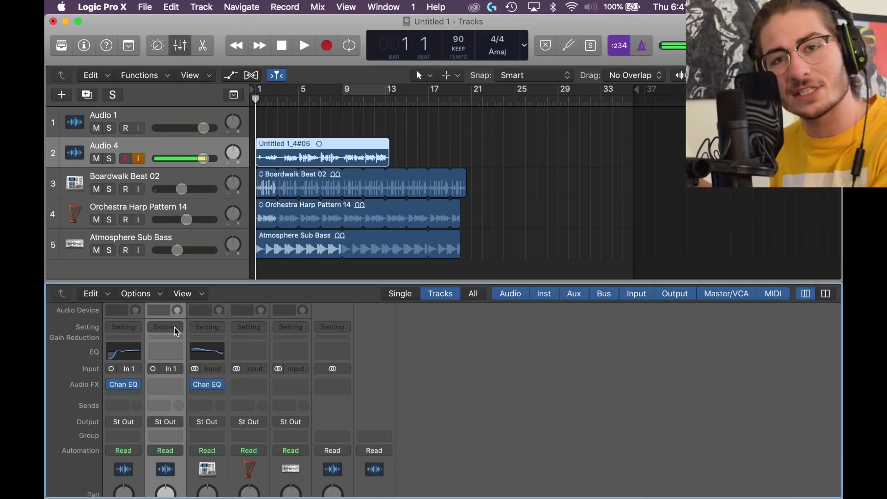
pyautogui.moveTo(273, 92); pyautogui.dragTo(336, 88)
pyautogui.press('space')
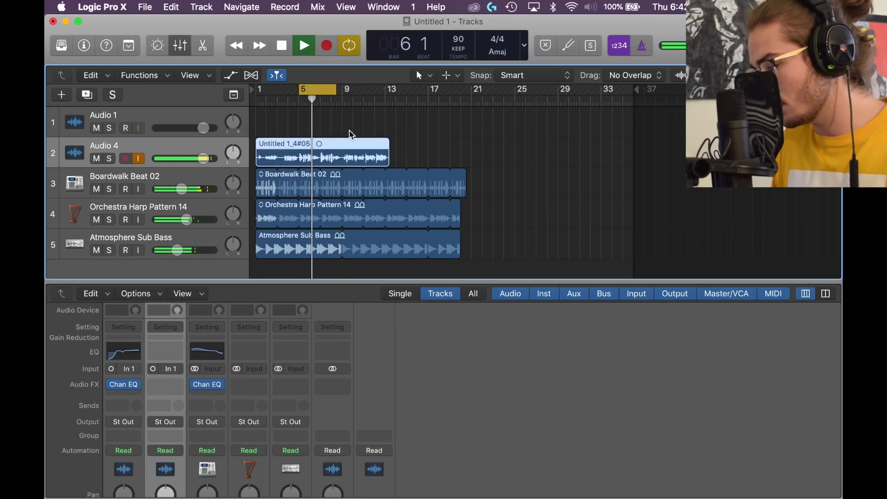
pyautogui.press('space')
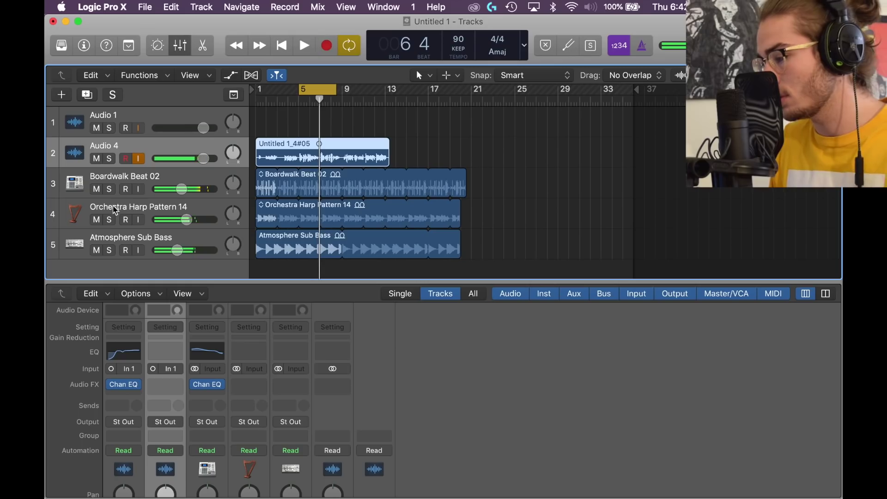
# Mute the Boardwalk Beat, Orchestra Harp and Atmosphere Sub Bass tracks and insert a mono Pitch Correction plug-in on Audio 4.
pyautogui.moveTo(96, 189); pyautogui.dragTo(96, 250)
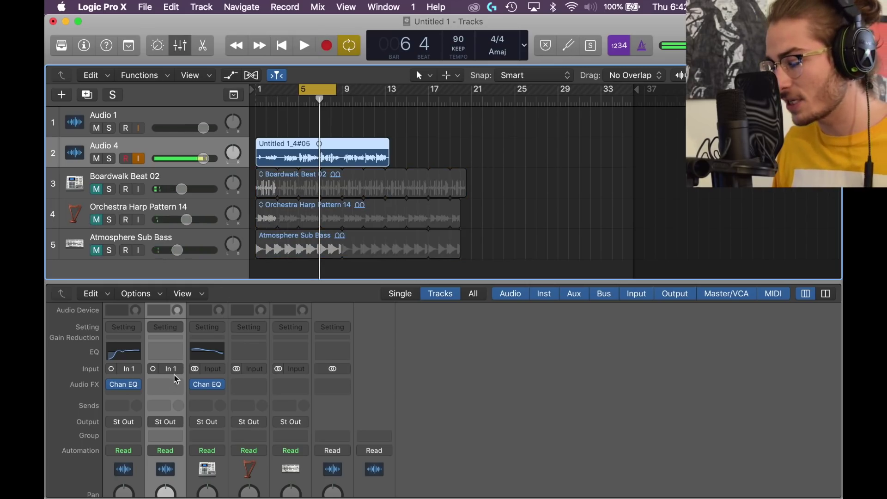
pyautogui.click(166, 386)
pyautogui.moveTo(194, 335)
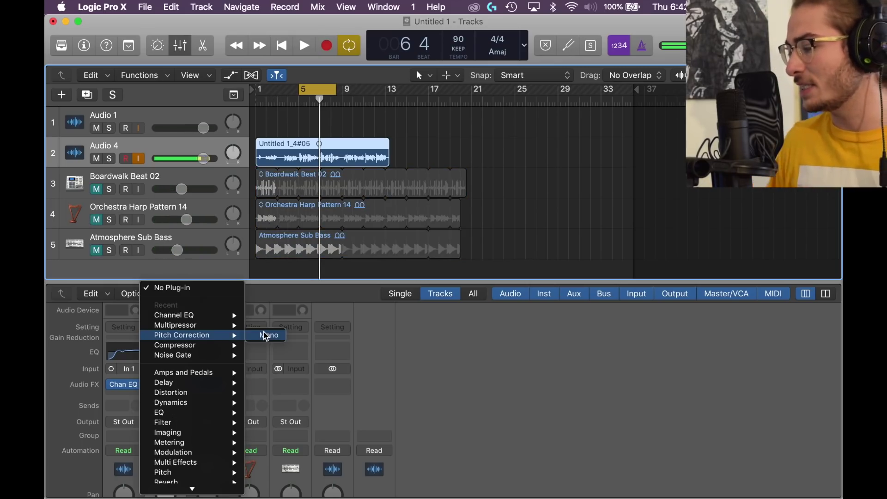
pyautogui.click(267, 336)
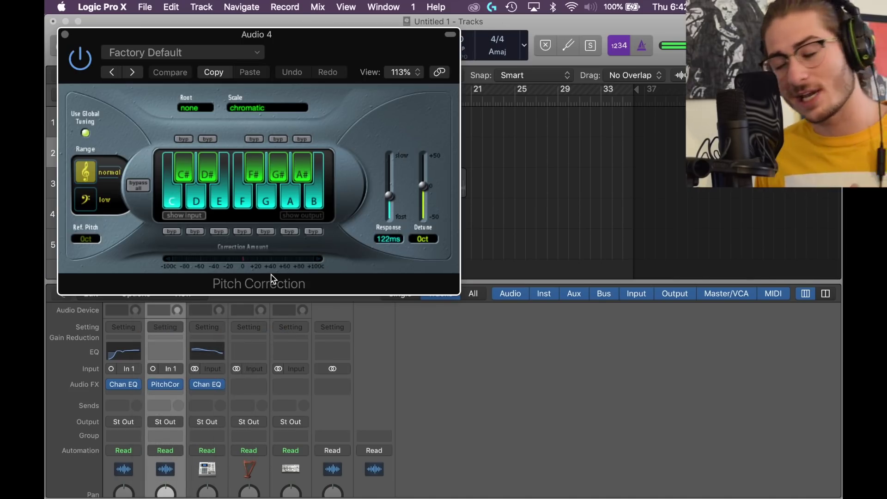
# Set the Pitch Correction response to 0.00 ms and its scale to major scale, leaving the plug-in enabled.
pyautogui.moveTo(389, 197); pyautogui.dragTo(390, 218)
pyautogui.click(80, 58)
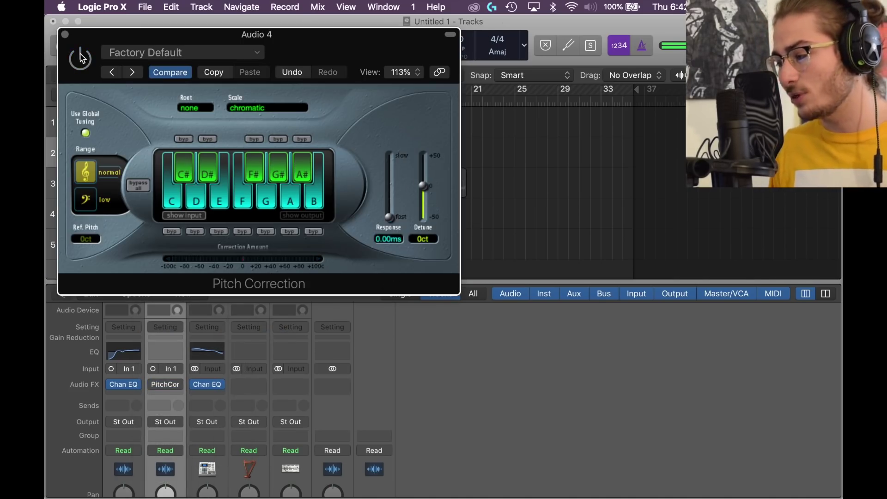
pyautogui.click(247, 108)
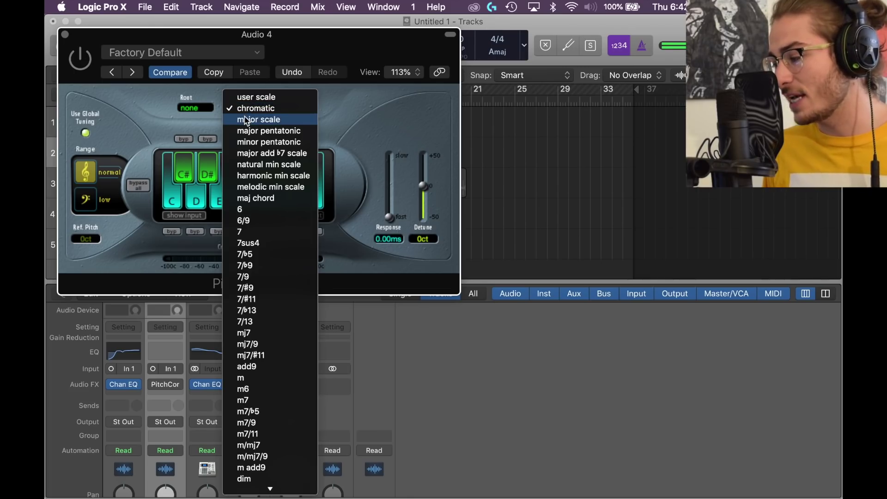
pyautogui.click(248, 119)
pyautogui.click(87, 67)
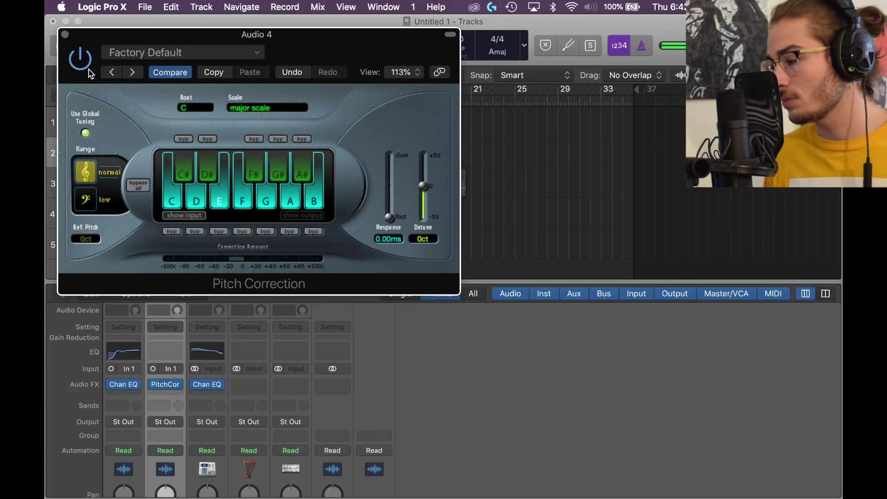
# Try G as the Pitch Correction root note and restore the root to C.
pyautogui.click(187, 110)
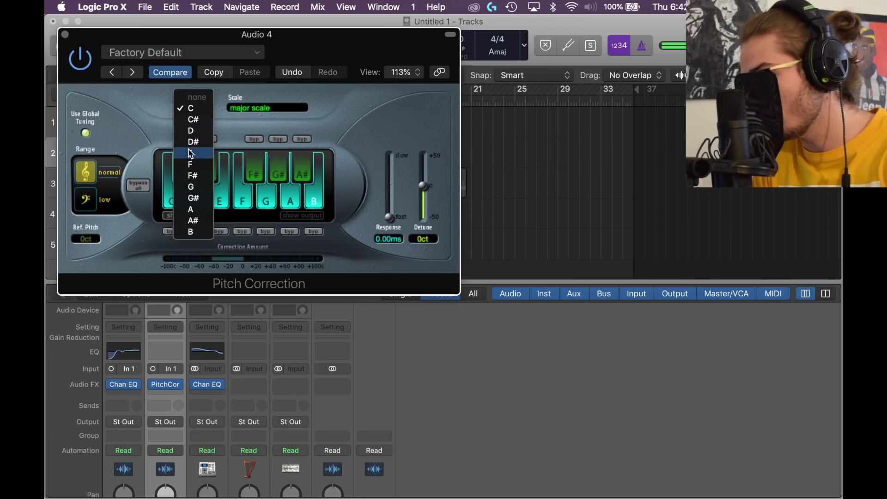
pyautogui.click(191, 187)
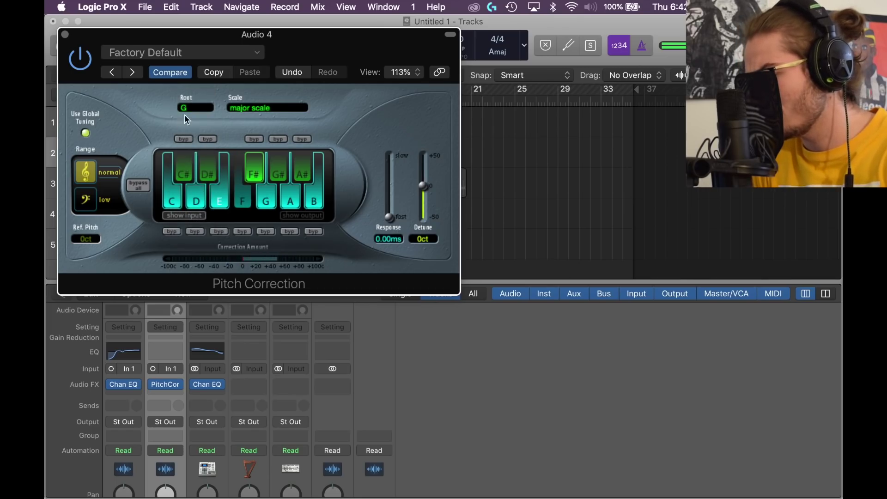
pyautogui.click(195, 109)
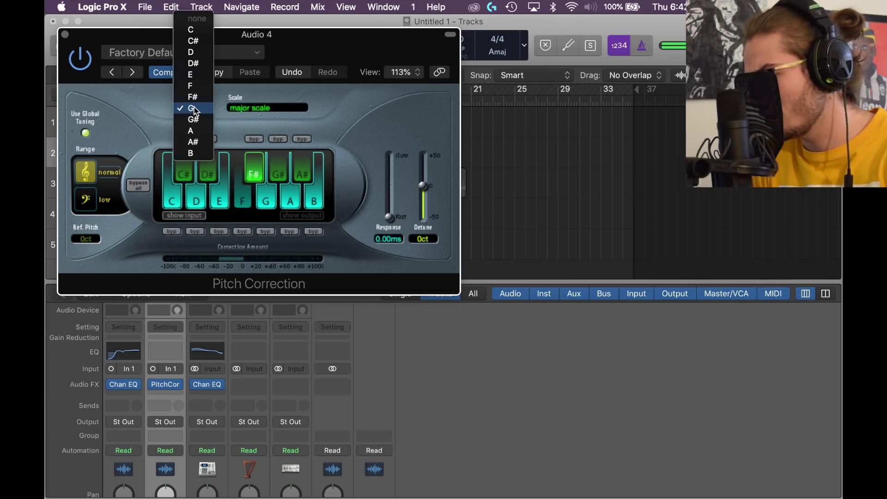
pyautogui.click(192, 30)
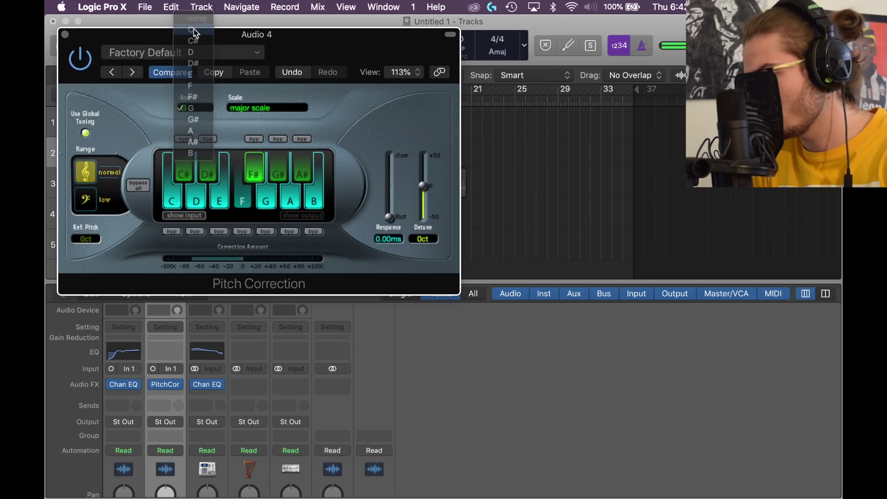
# Close and bypass Pitch Correction on Audio 4, and lower that track's volume.
pyautogui.click(65, 34)
pyautogui.moveTo(170, 161); pyautogui.dragTo(175, 164)
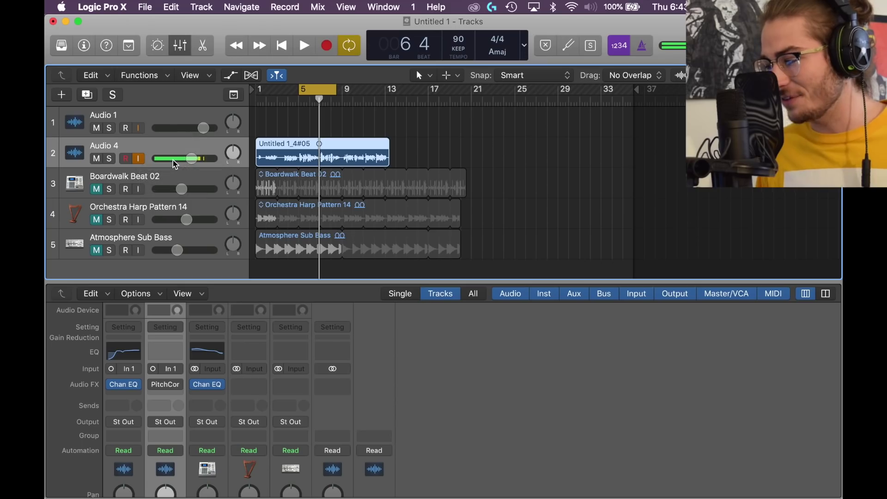
# Reopen Pitch Correction on Audio 4, check its root and scale choices, and raise the response to about 44 ms.
pyautogui.click(167, 386)
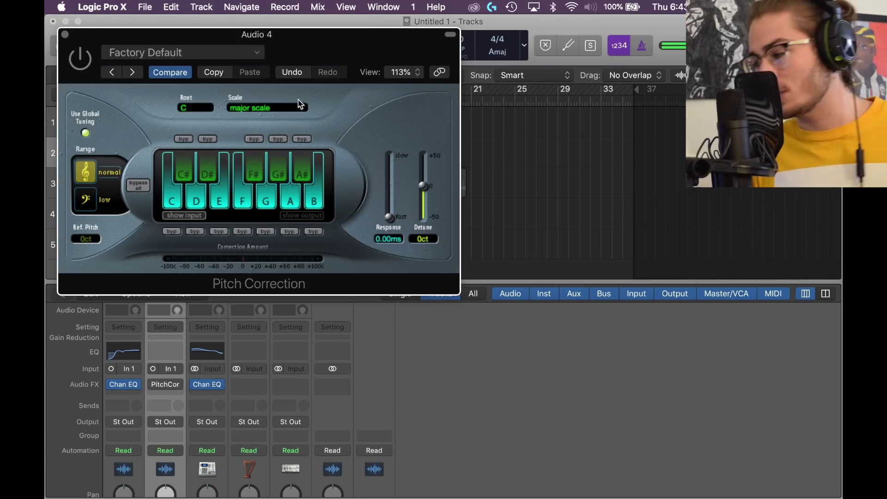
pyautogui.click(275, 114)
pyautogui.click(164, 114)
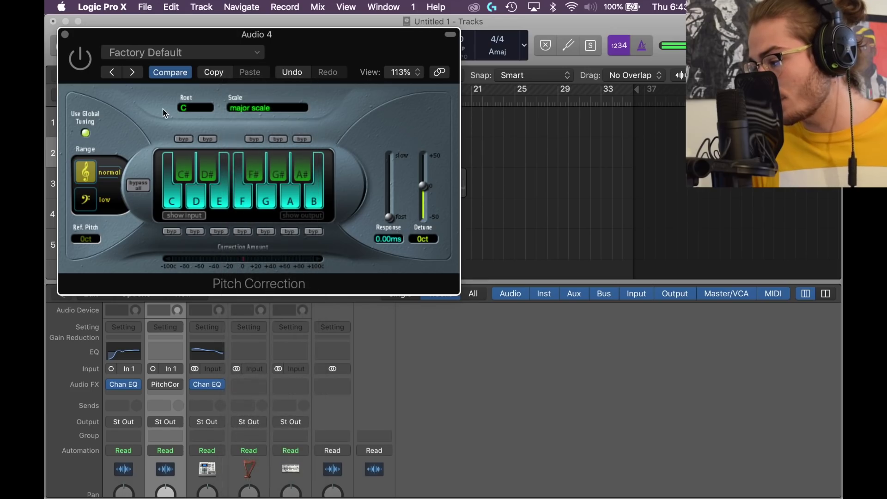
pyautogui.click(184, 111)
pyautogui.click(361, 109)
pyautogui.click(277, 111)
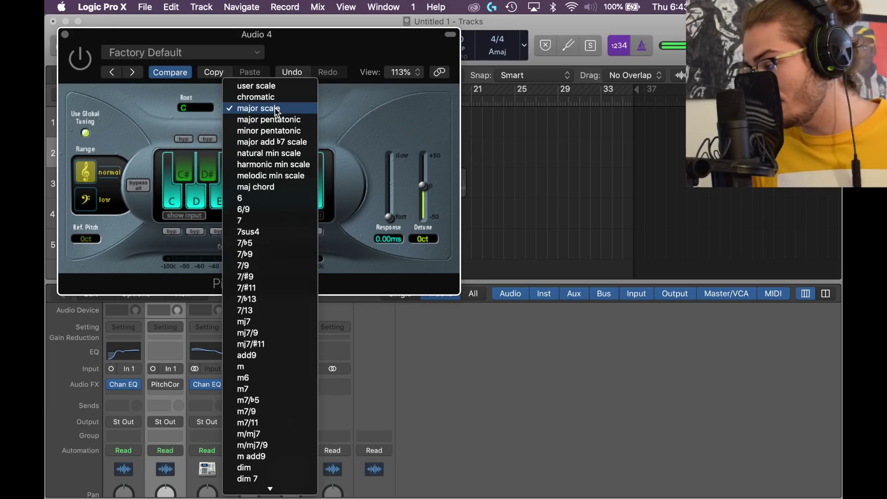
pyautogui.click(364, 127)
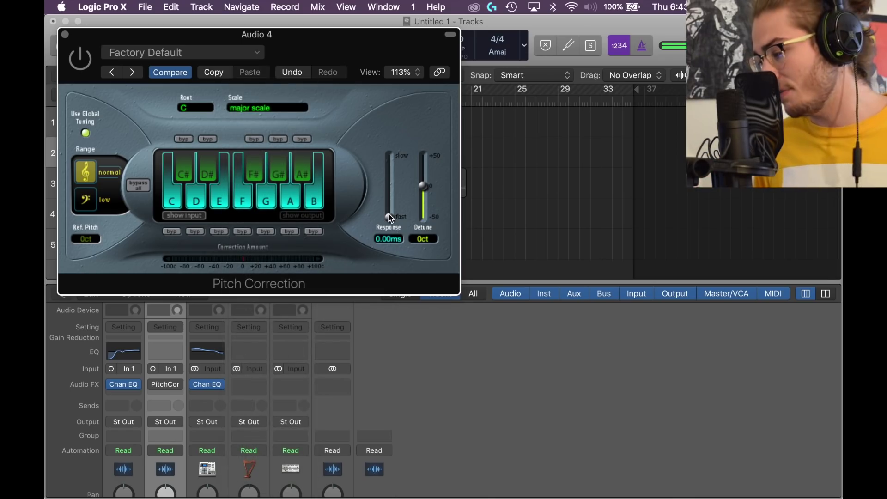
pyautogui.moveTo(390, 218); pyautogui.dragTo(392, 209)
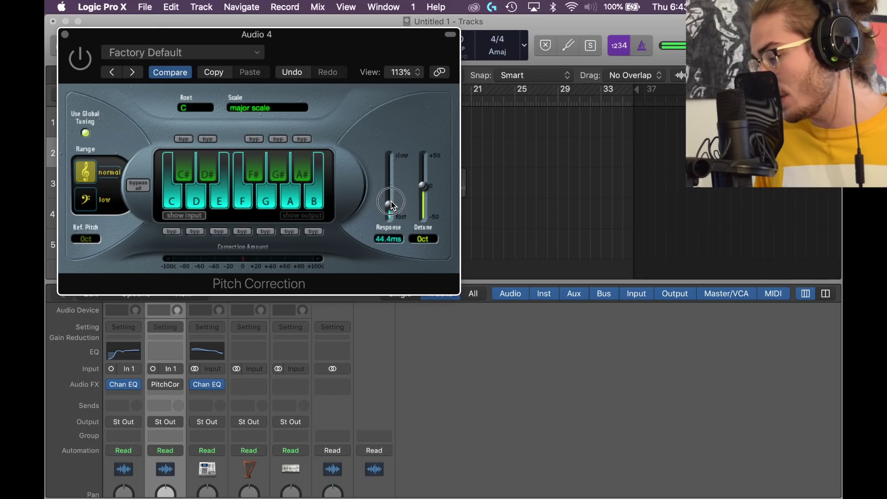
pyautogui.click(65, 34)
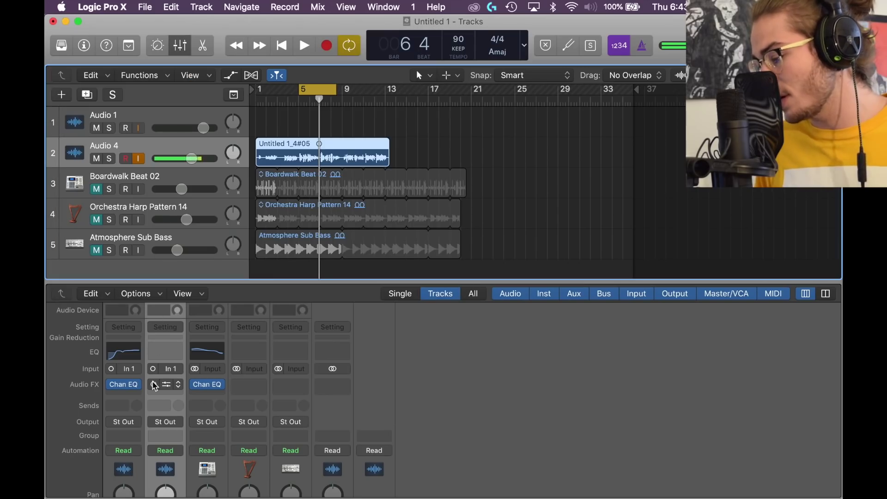
# Play the cycled vocal section with Pitch Correction enabled, stop playback and bypass the plug-in.
pyautogui.press('space')
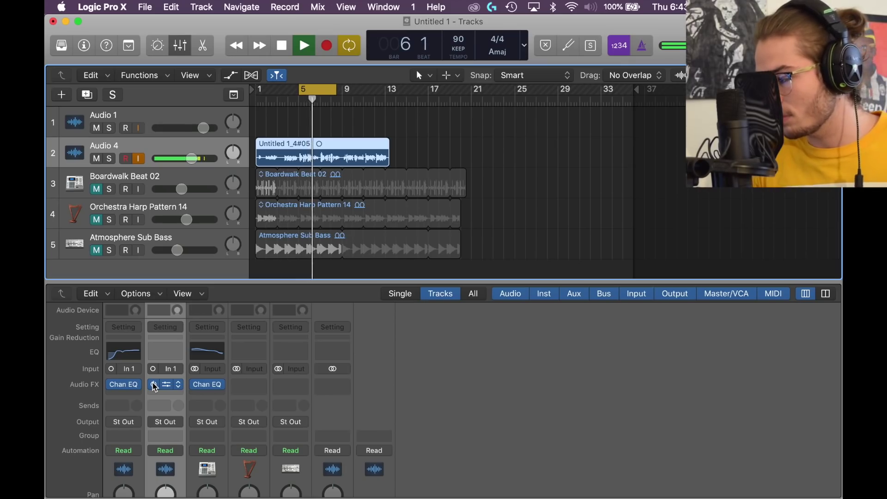
pyautogui.press('space')
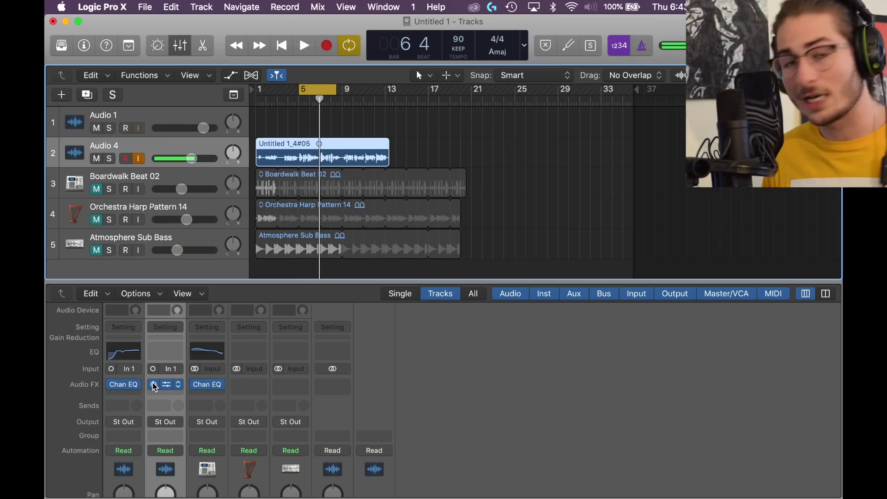
pyautogui.click(154, 386)
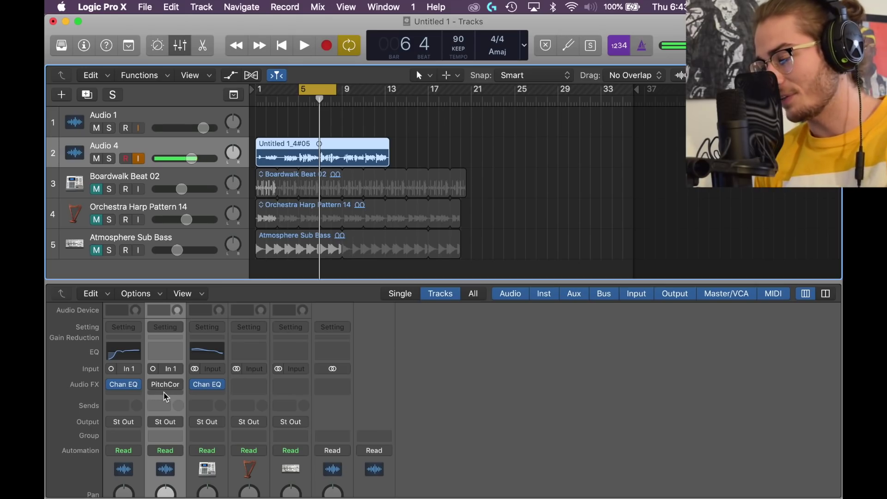
# Insert a mono Compressor below Pitch Correction on Audio 4, using the Vintage FET model with a ratio of about 2.4:1.
pyautogui.click(165, 393)
pyautogui.moveTo(180, 371)
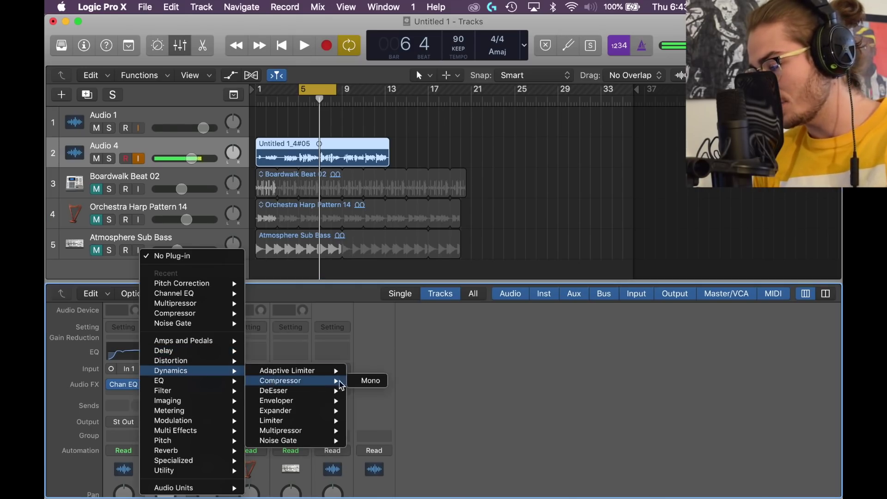
pyautogui.click(365, 381)
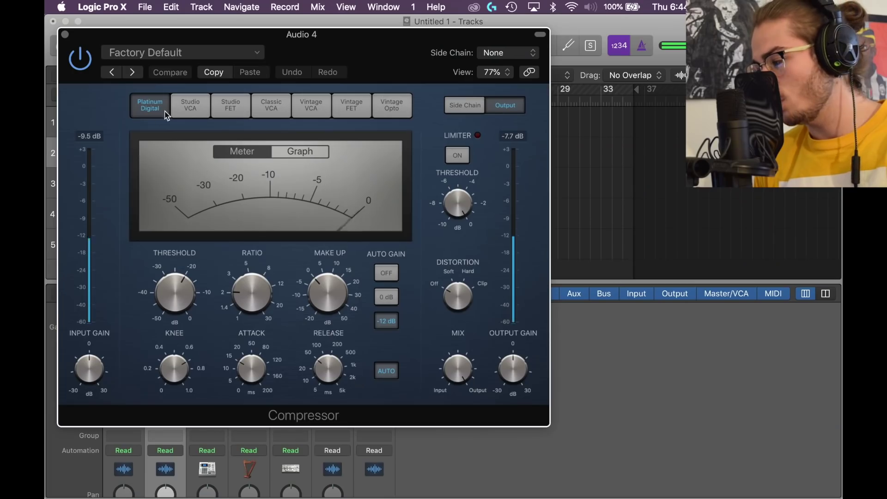
pyautogui.click(365, 107)
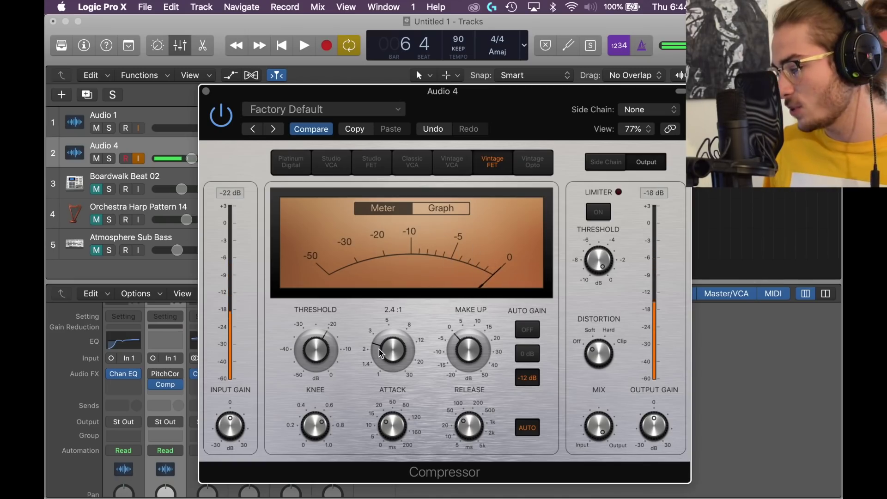
pyautogui.moveTo(391, 353)
pyautogui.moveTo(391, 353)
pyautogui.mouseDown()
pyautogui.moveTo(389, 346)
pyautogui.moveTo(387, 353)
pyautogui.mouseUp()
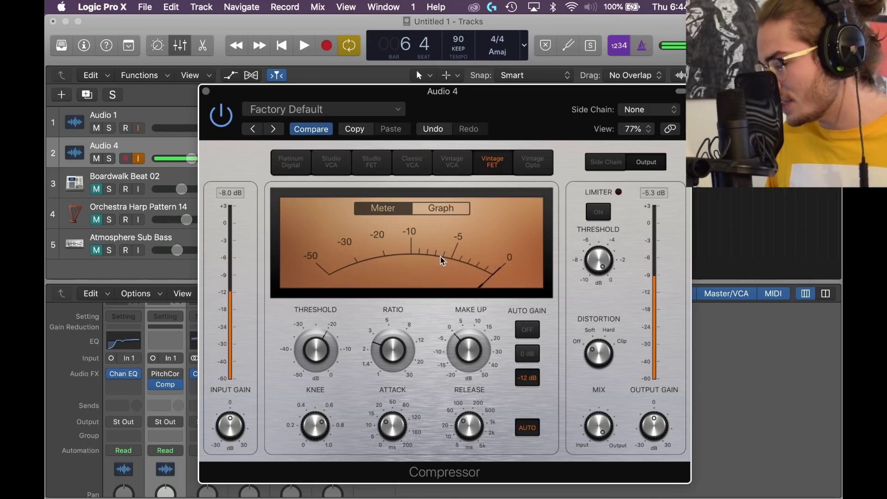
# Turn off the Compressor's auto gain on Audio 4 and set the ratio to about 2.5:1.
pyautogui.click(533, 328)
pyautogui.moveTo(378, 356); pyautogui.dragTo(396, 363)
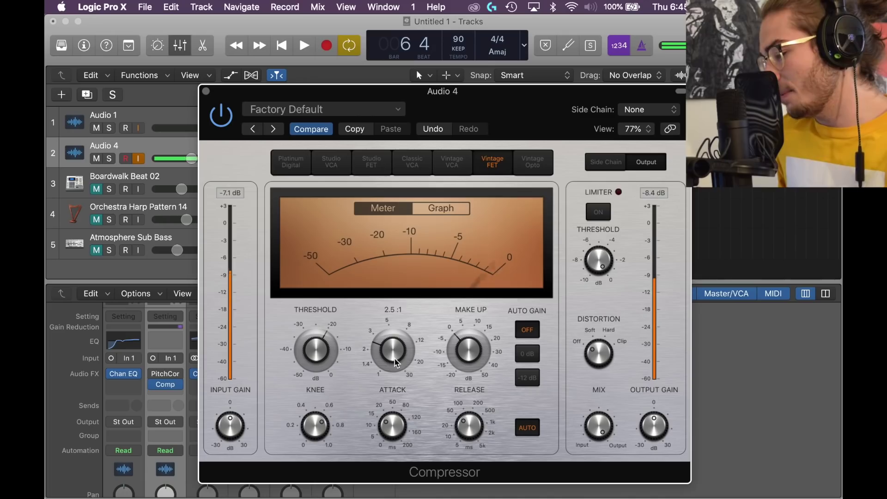
# While the cycled vocal plays, set the Compressor's threshold to -26 dB and make-up gain to 2 dB, and stop playback.
pyautogui.press('space')
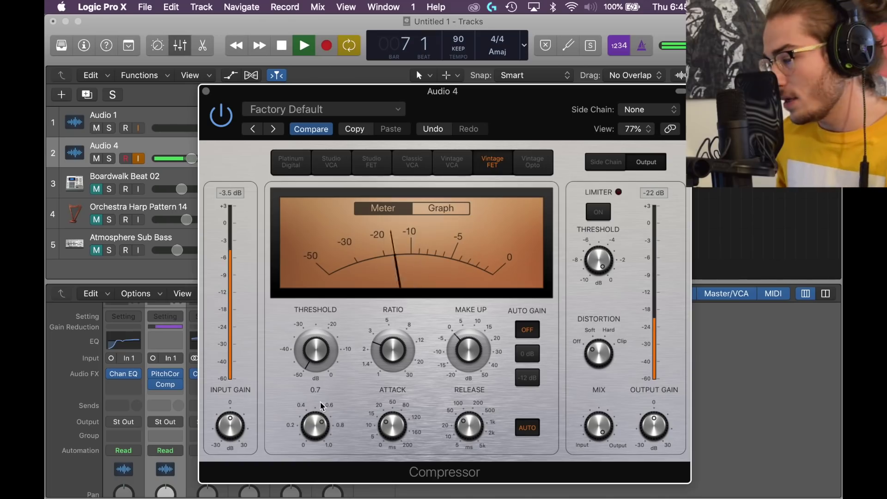
pyautogui.moveTo(322, 406)
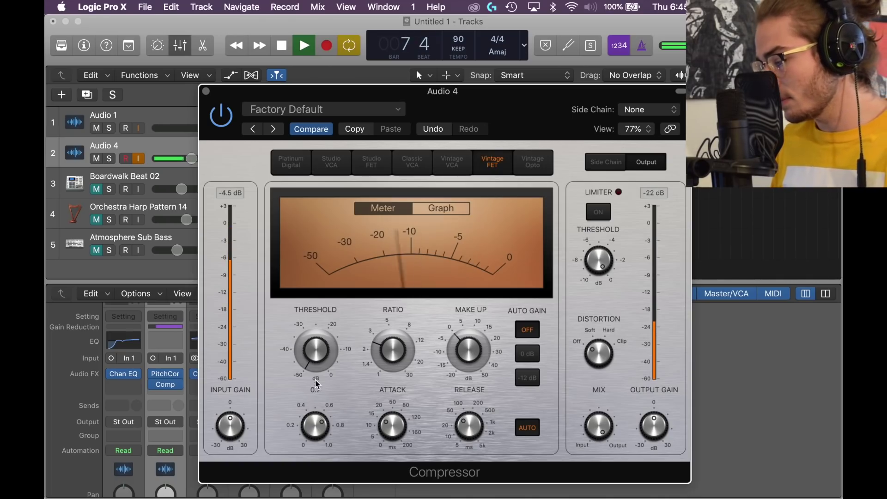
pyautogui.moveTo(315, 342)
pyautogui.mouseDown()
pyautogui.moveTo(312, 310)
pyautogui.moveTo(313, 334)
pyautogui.moveTo(314, 327)
pyautogui.mouseUp()
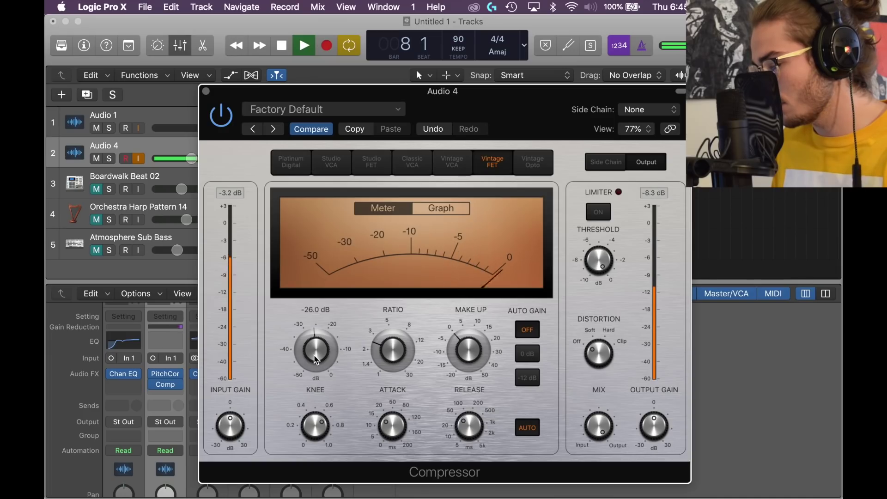
pyautogui.moveTo(468, 356)
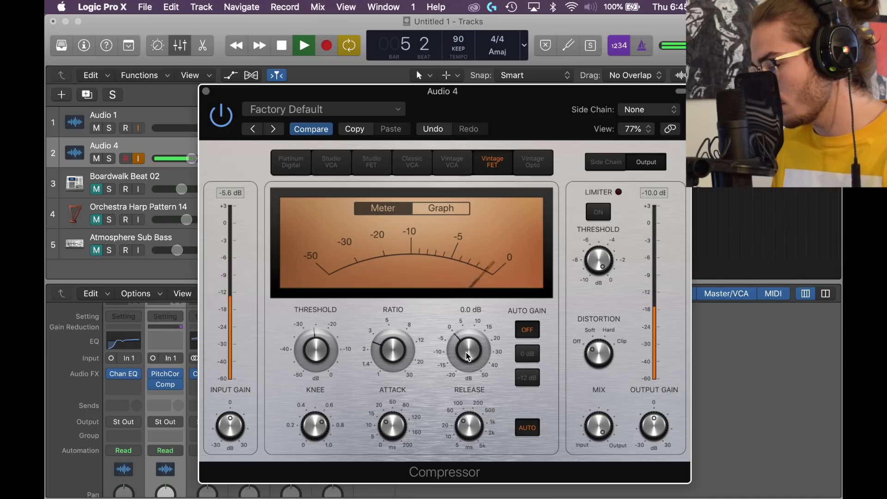
pyautogui.press('space')
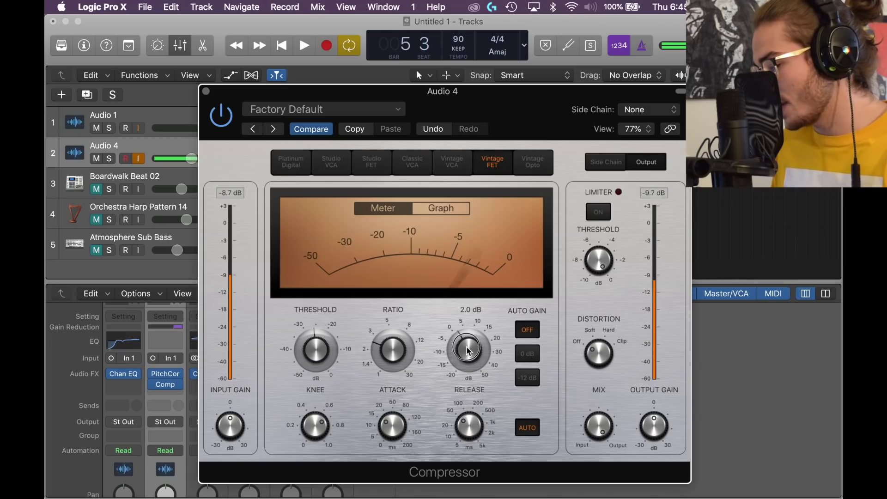
# Play the vocal while setting the Compressor's attack to about 41 ms and release to about 240 ms, and stop playback.
pyautogui.press('space')
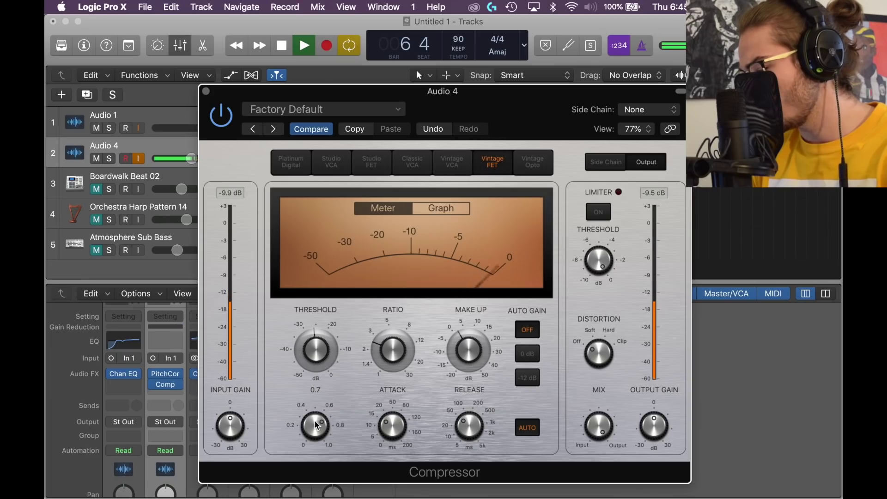
pyautogui.moveTo(391, 429); pyautogui.dragTo(394, 422)
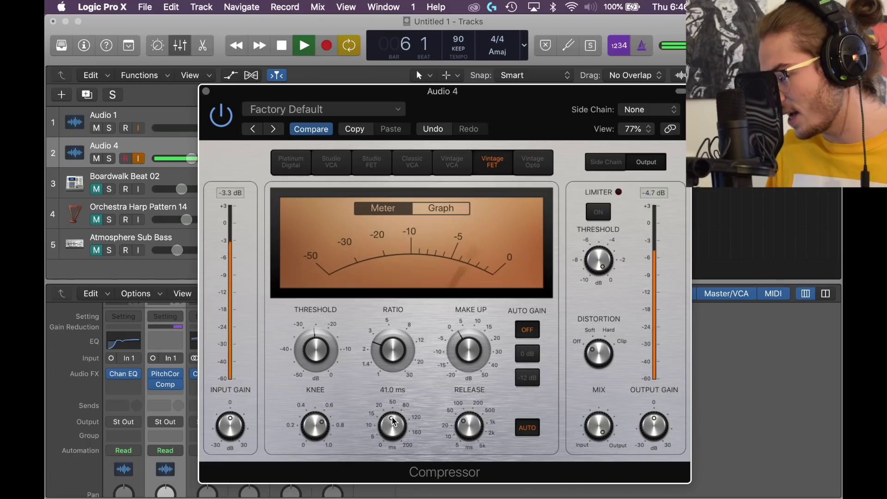
pyautogui.moveTo(478, 421); pyautogui.dragTo(472, 415)
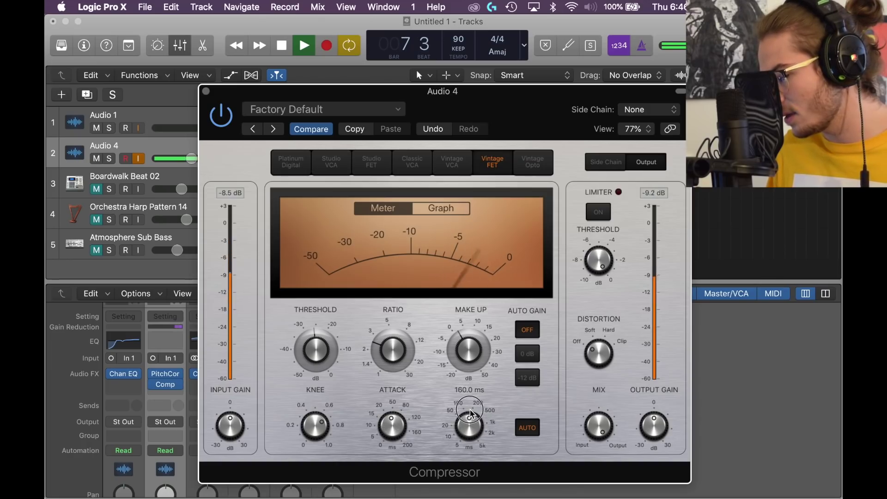
pyautogui.moveTo(470, 412); pyautogui.dragTo(469, 424)
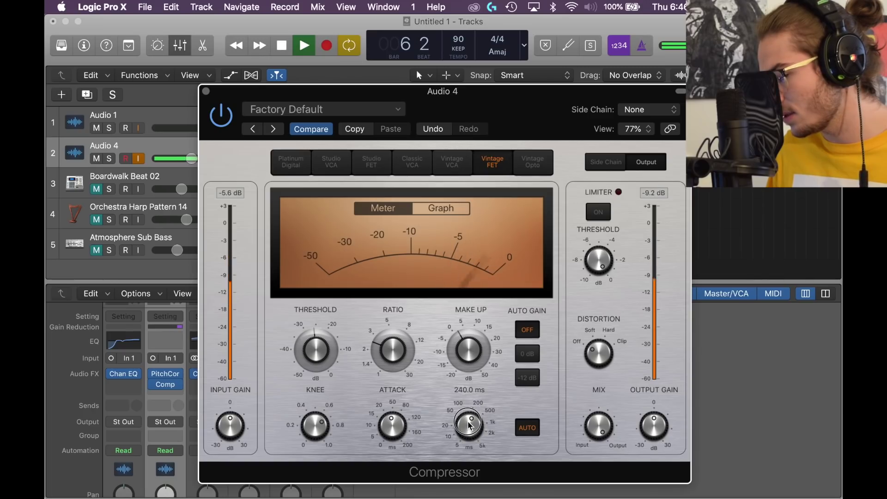
pyautogui.press('space')
# Try a slight amount of Compressor distortion while the cycled vocal plays.
pyautogui.click(393, 354)
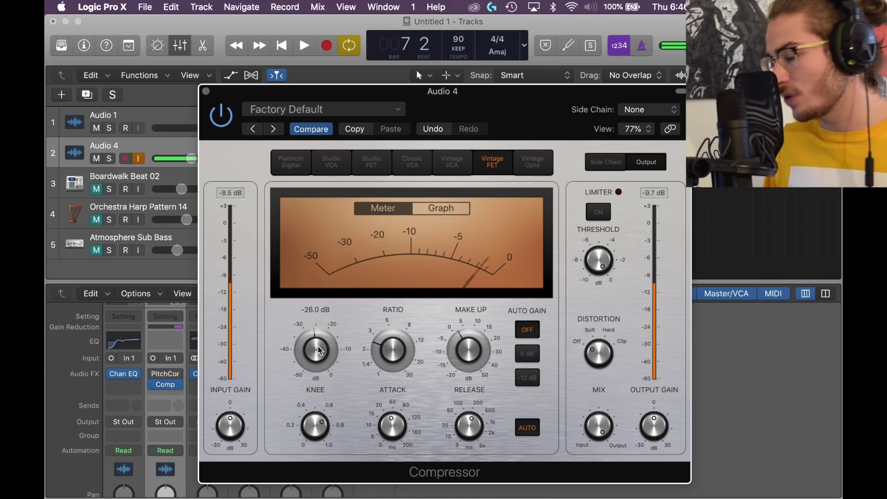
pyautogui.moveTo(475, 339)
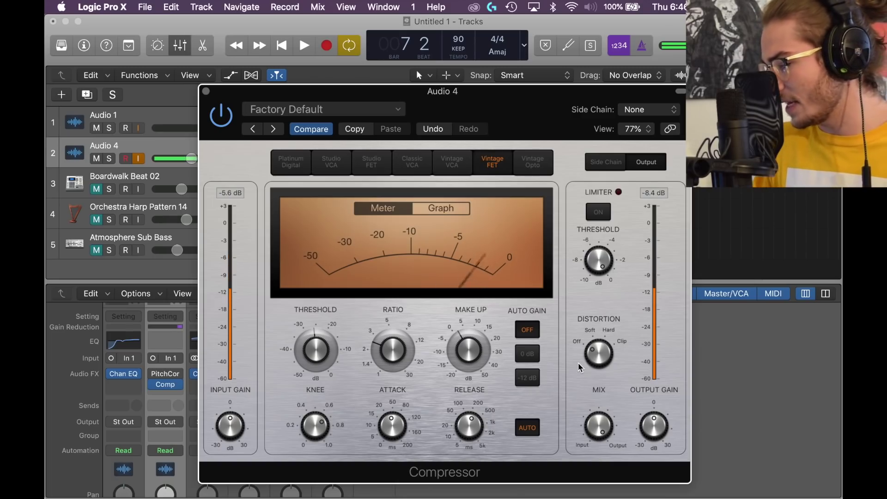
pyautogui.press('space')
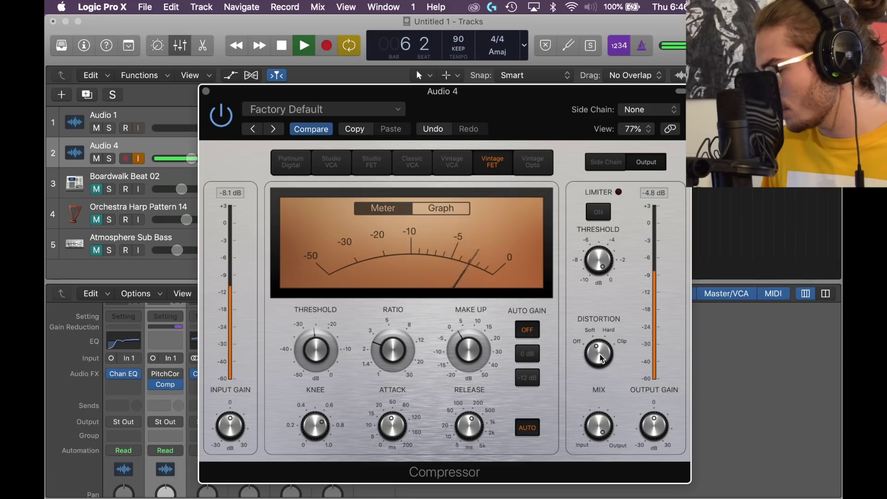
pyautogui.press('space')
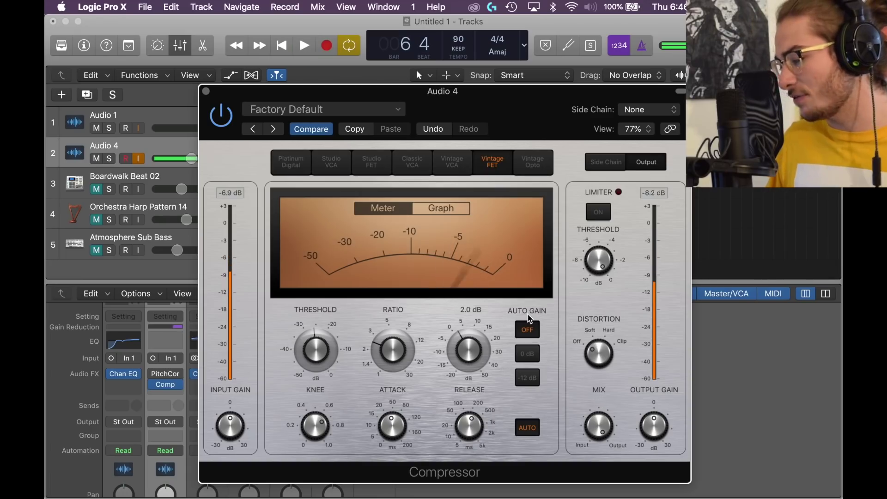
# Close the Compressor and insert a mono Channel EQ below it on Audio 4.
pyautogui.press('super+w')
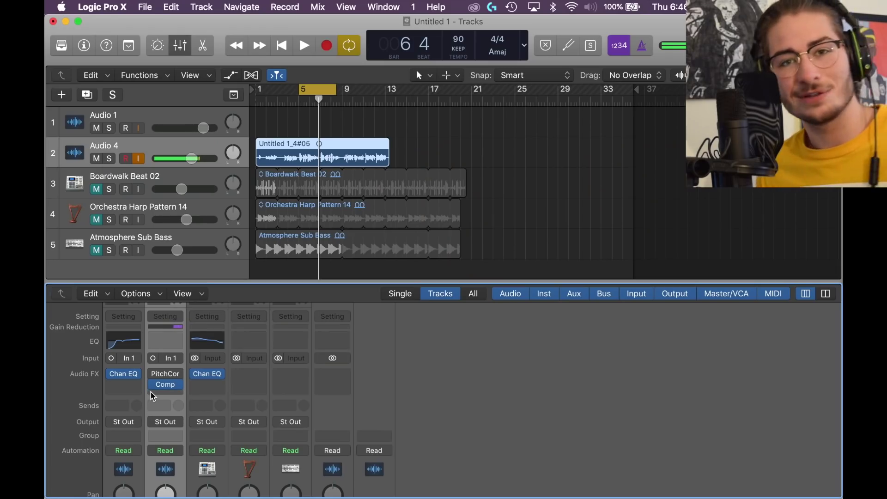
pyautogui.click(153, 397)
pyautogui.scroll(-5, 176, 402)
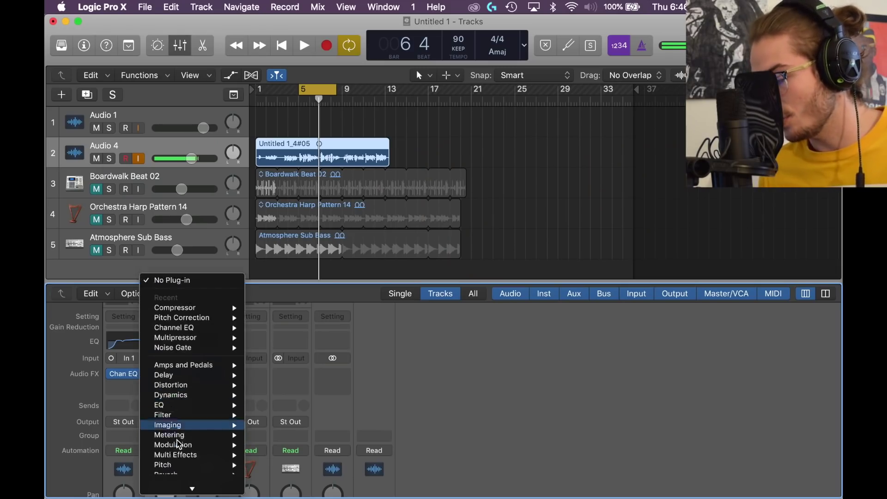
pyautogui.moveTo(233, 319)
pyautogui.click(269, 318)
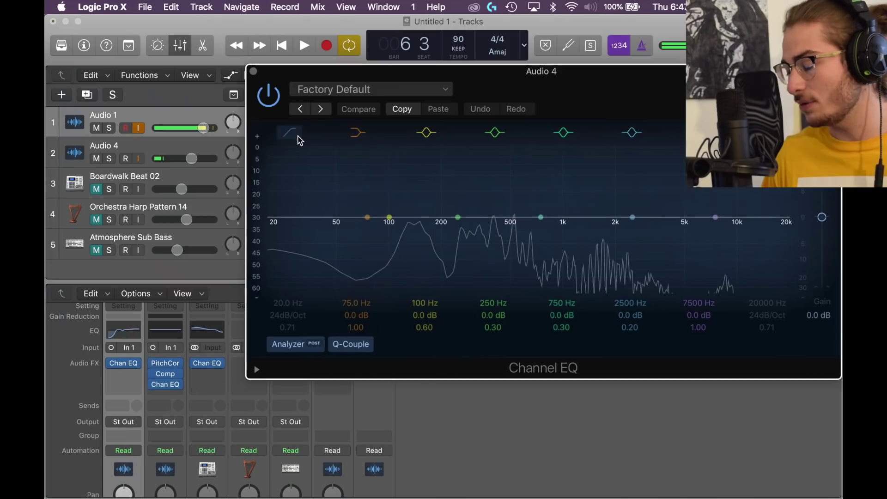
# Adjust Audio 1's volume, and enable the low cut in Audio 4's Channel EQ at about 152 Hz during playback.
pyautogui.click(200, 129)
pyautogui.moveTo(200, 128); pyautogui.dragTo(186, 127)
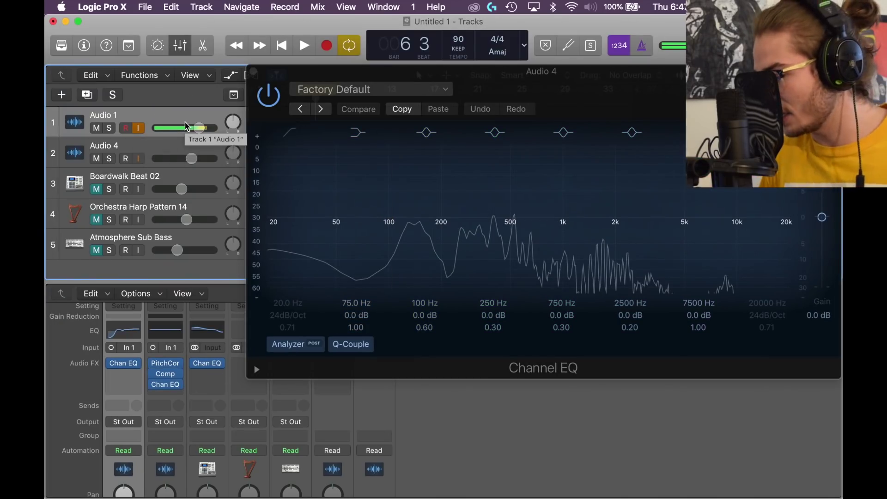
pyautogui.press('space')
pyautogui.click(291, 133)
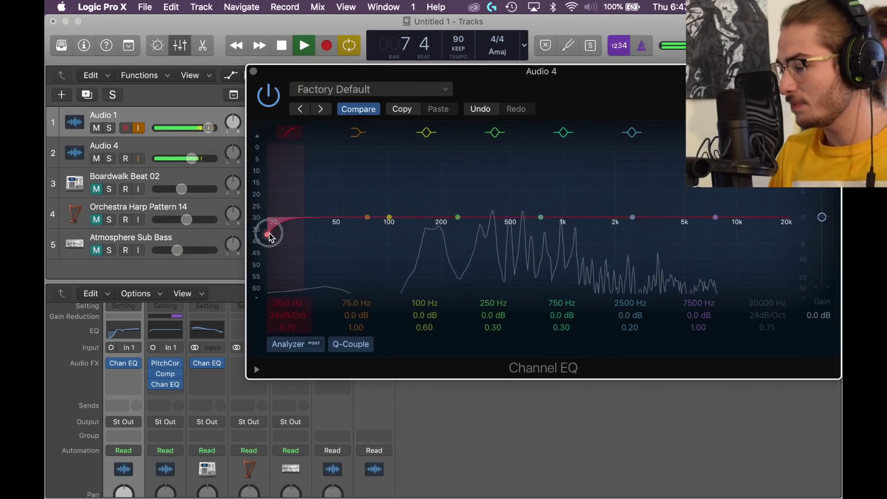
pyautogui.moveTo(270, 234); pyautogui.dragTo(645, 239)
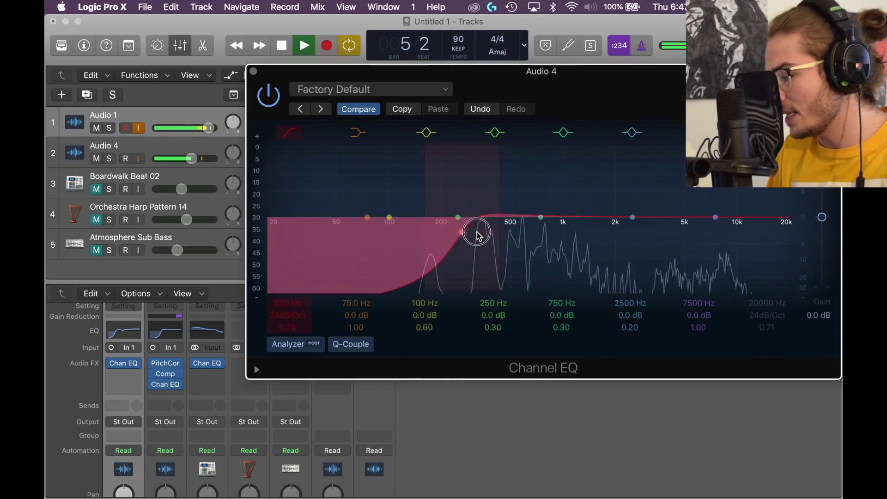
pyautogui.moveTo(477, 236); pyautogui.dragTo(454, 237)
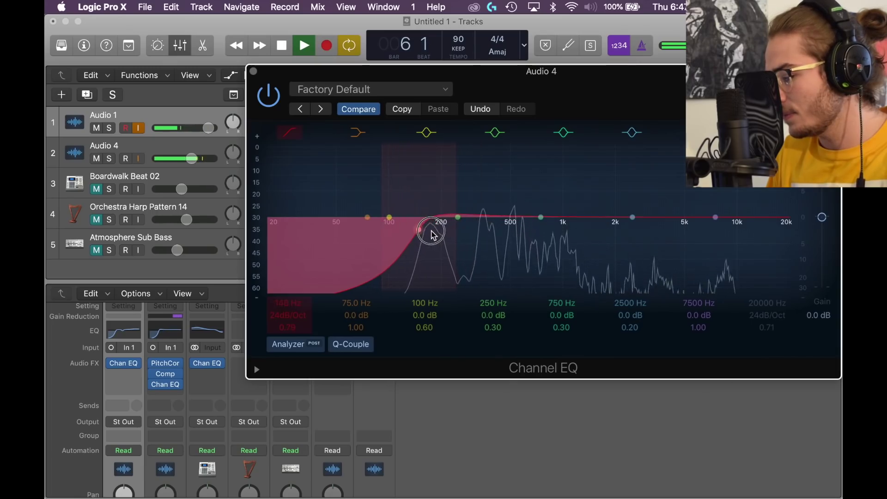
pyautogui.moveTo(430, 233); pyautogui.dragTo(422, 223)
pyautogui.press('space')
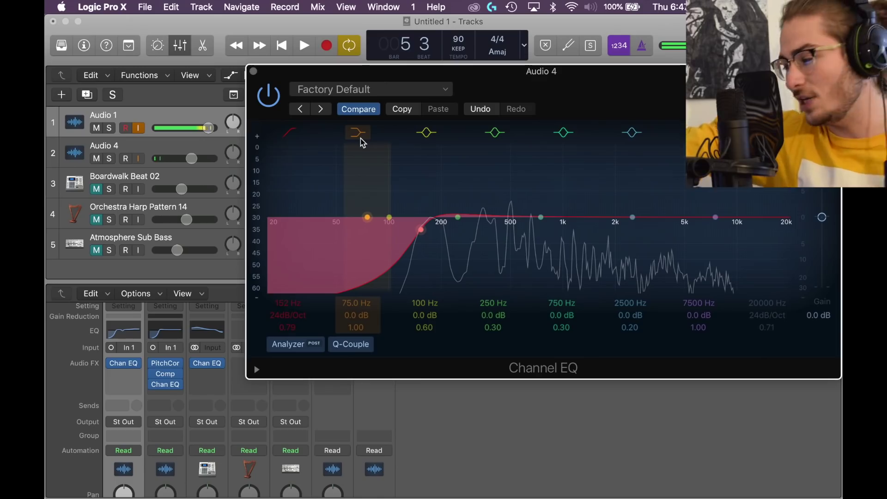
# Set the low shelf to -2.5 dB at 198 Hz, and move the next two EQ bands to about 112 Hz and 415 Hz.
pyautogui.moveTo(368, 218); pyautogui.dragTo(449, 232)
pyautogui.press('space')
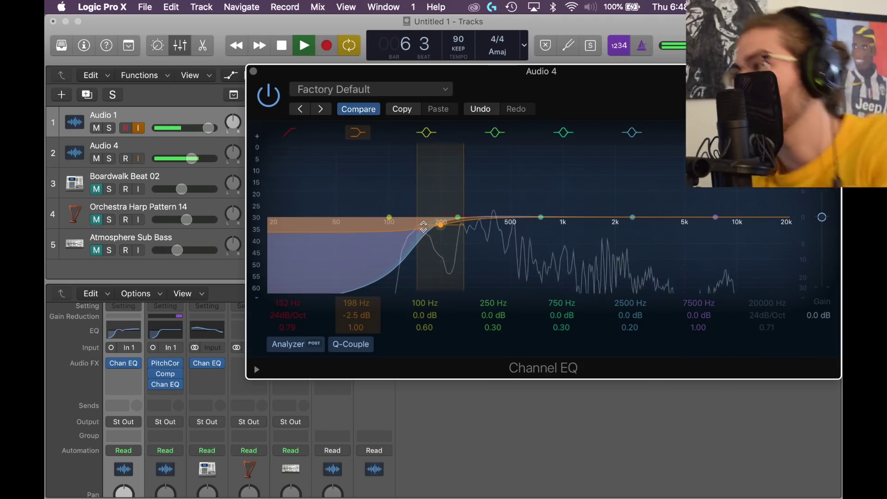
pyautogui.moveTo(458, 217); pyautogui.dragTo(496, 218)
pyautogui.press('space')
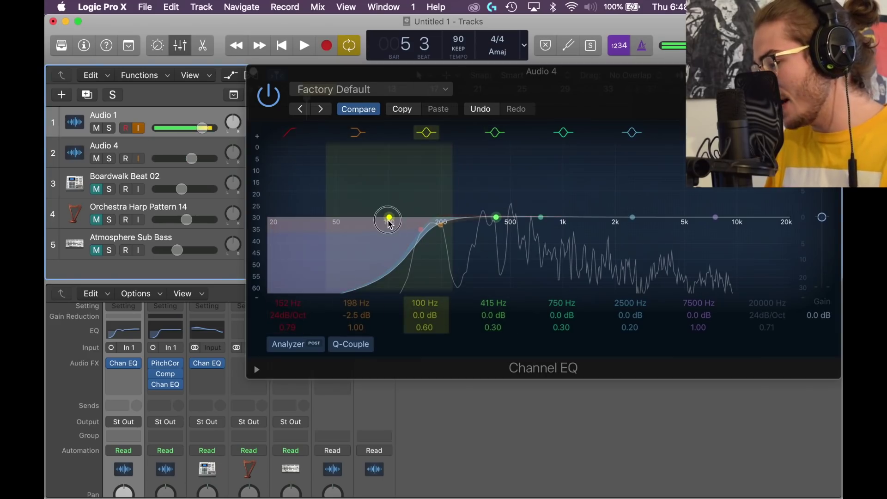
pyautogui.moveTo(389, 218); pyautogui.dragTo(398, 218)
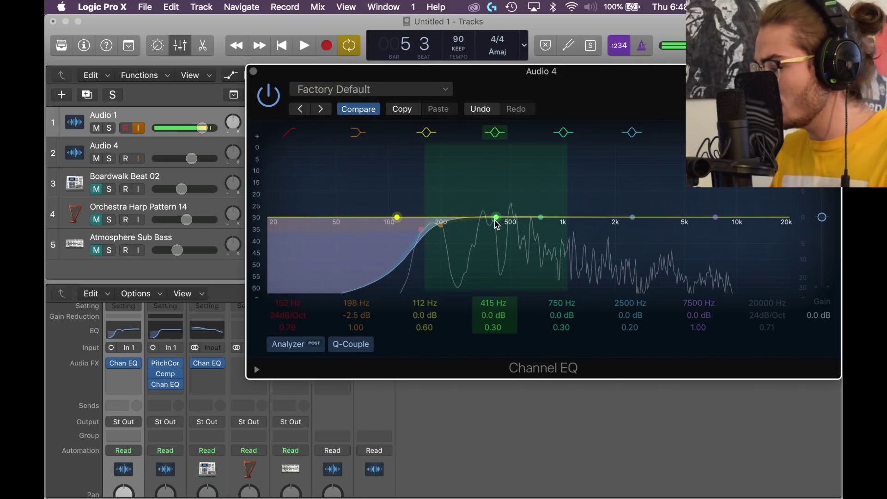
# Audition a narrow +24 dB boost at 500 Hz, and turn it into a -5 dB cut with a Q of 1.90.
pyautogui.moveTo(496, 217); pyautogui.dragTo(511, 119)
pyautogui.press('space')
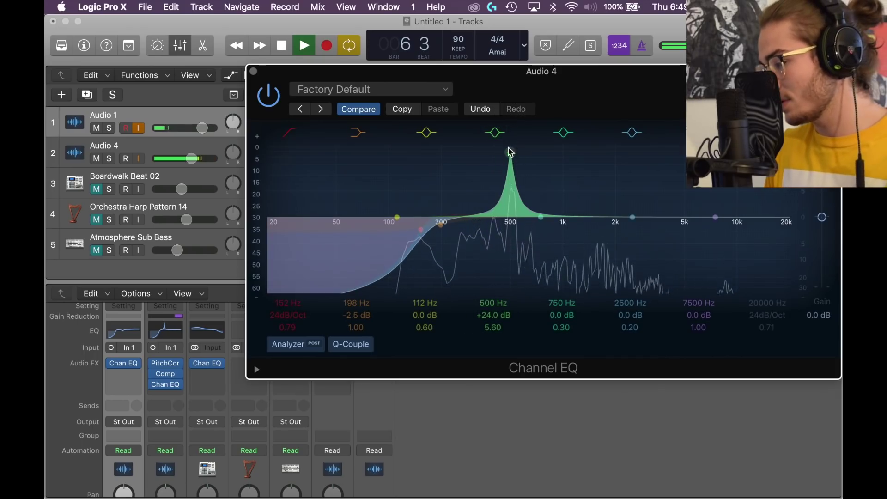
pyautogui.press('space')
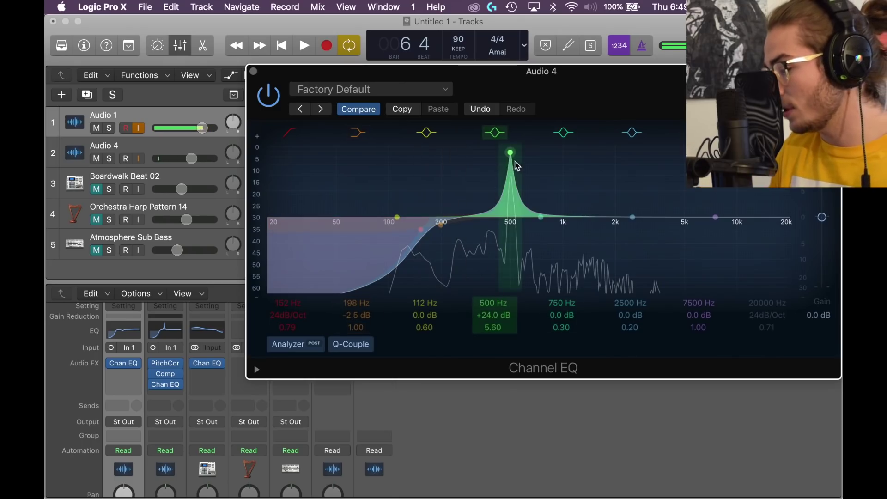
pyautogui.moveTo(512, 155); pyautogui.dragTo(516, 247)
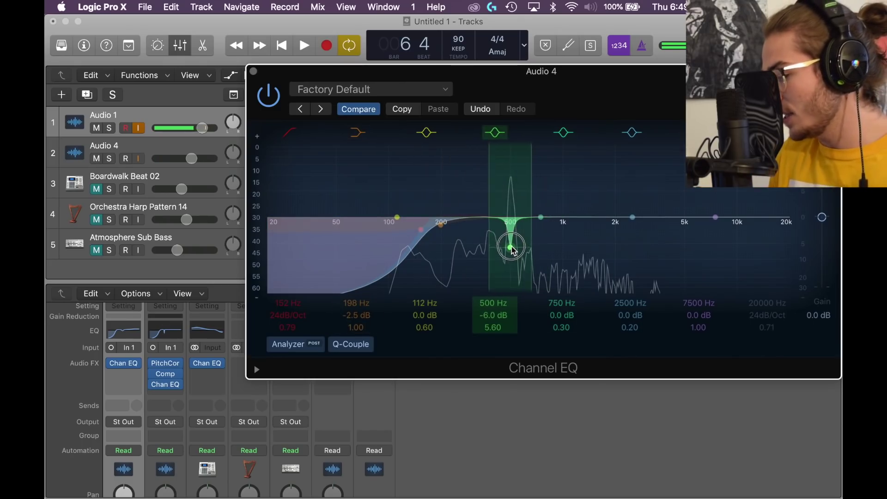
pyautogui.press('space')
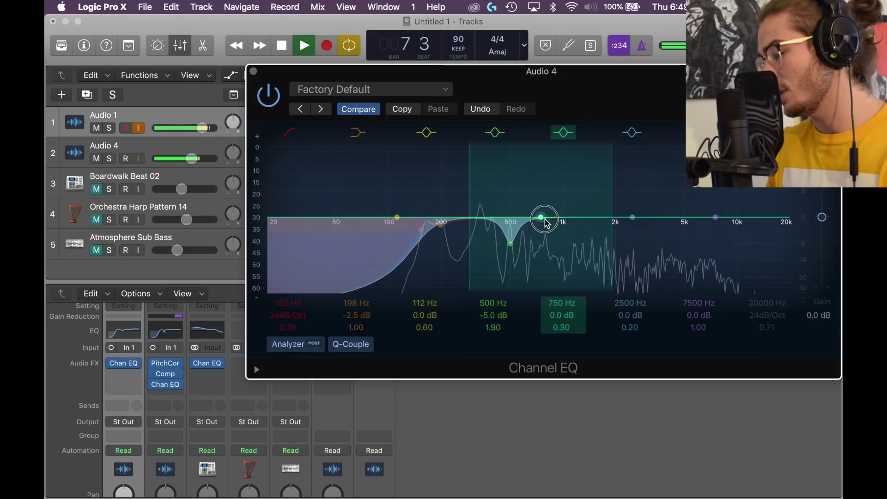
# Sweep the 750 Hz band as a narrow +24 dB boost, and make it a -5 dB cut at 1160 Hz with Q 3.20.
pyautogui.moveTo(545, 223); pyautogui.dragTo(598, 221)
pyautogui.moveTo(525, 175); pyautogui.dragTo(577, 174)
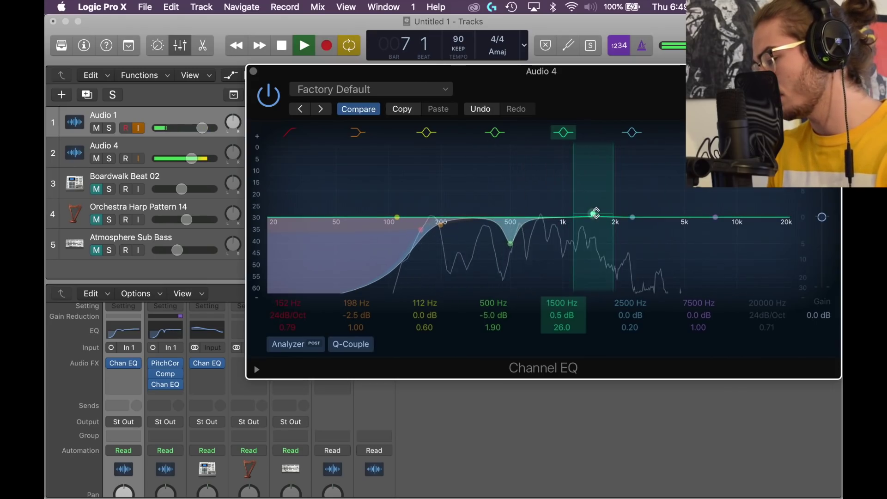
pyautogui.moveTo(596, 213); pyautogui.dragTo(575, 132)
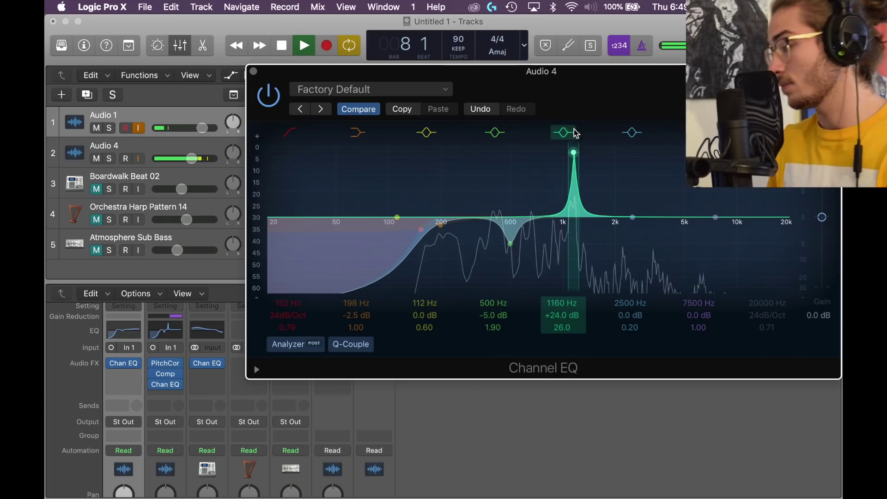
pyautogui.press('space')
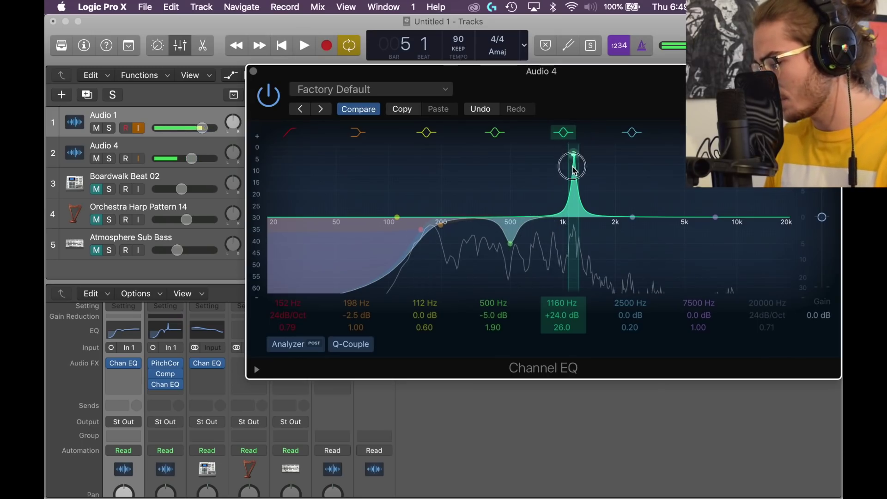
pyautogui.moveTo(574, 171); pyautogui.dragTo(575, 246)
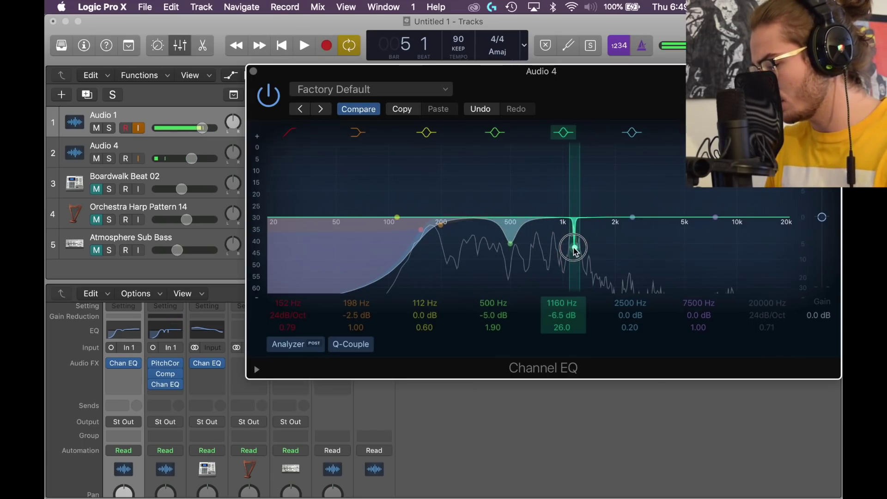
pyautogui.moveTo(577, 198); pyautogui.dragTo(601, 196)
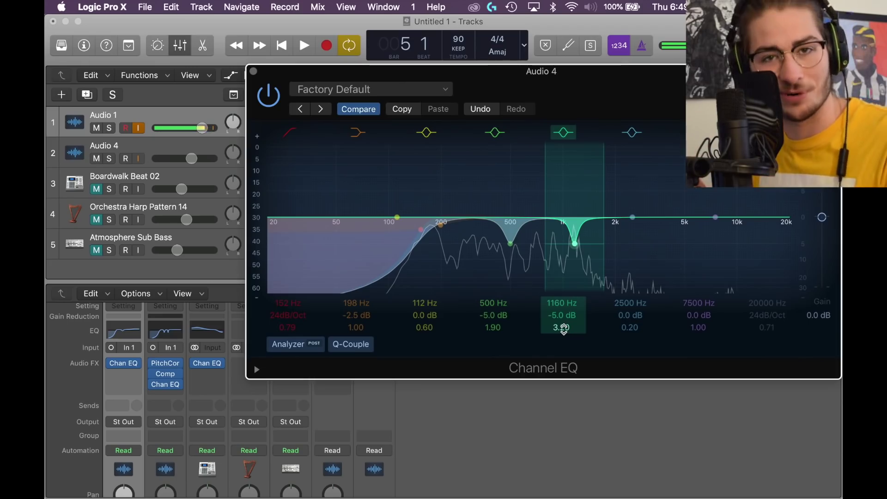
# Boost the 2500 Hz EQ band by 2 dB at about 3600 Hz and play the vocal.
pyautogui.moveTo(638, 219); pyautogui.dragTo(660, 212)
pyautogui.press('space')
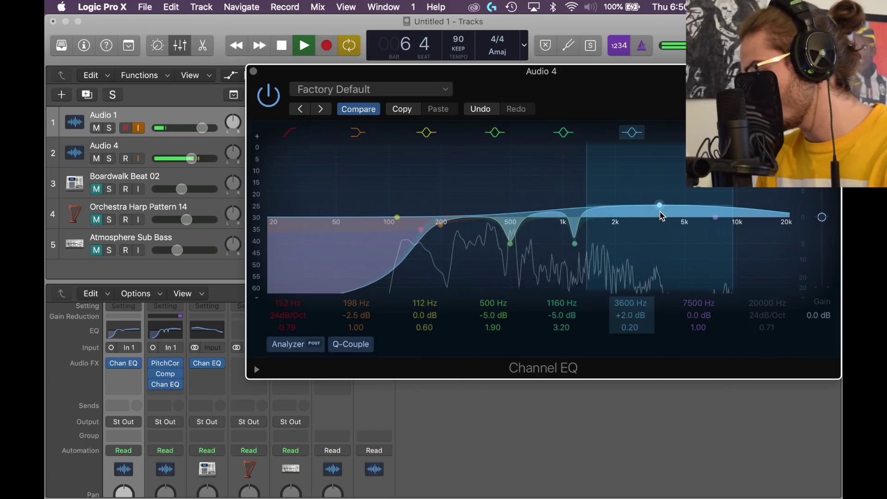
# Reshape the 3600 Hz EQ band into a +3 dB boost at 3300 Hz with a Q of 1.70, and play the vocal.
pyautogui.moveTo(726, 200); pyautogui.dragTo(651, 209)
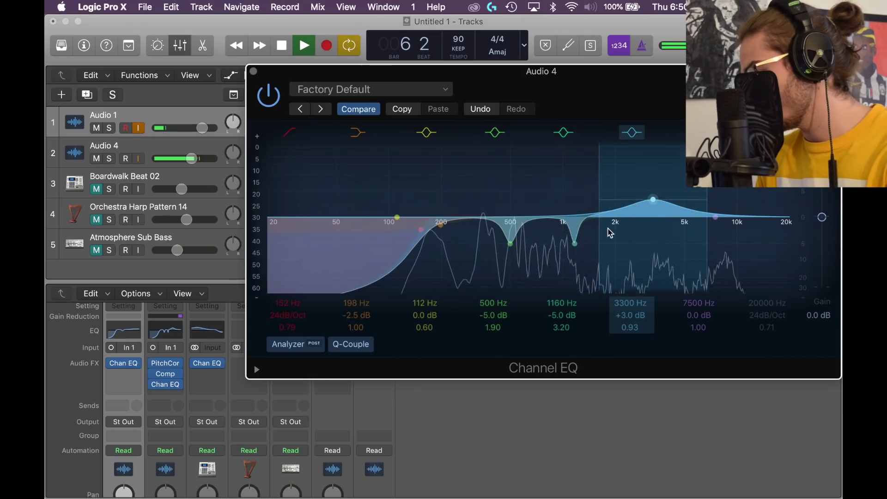
pyautogui.moveTo(597, 202); pyautogui.dragTo(616, 224)
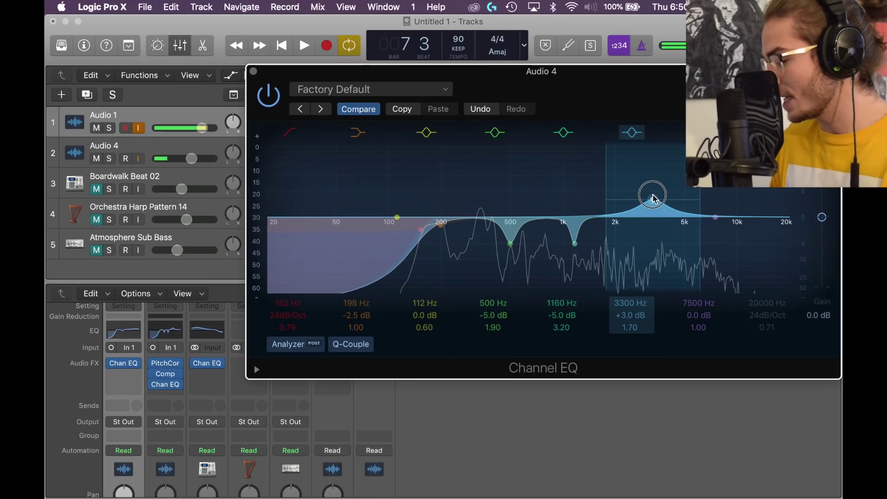
pyautogui.press('space')
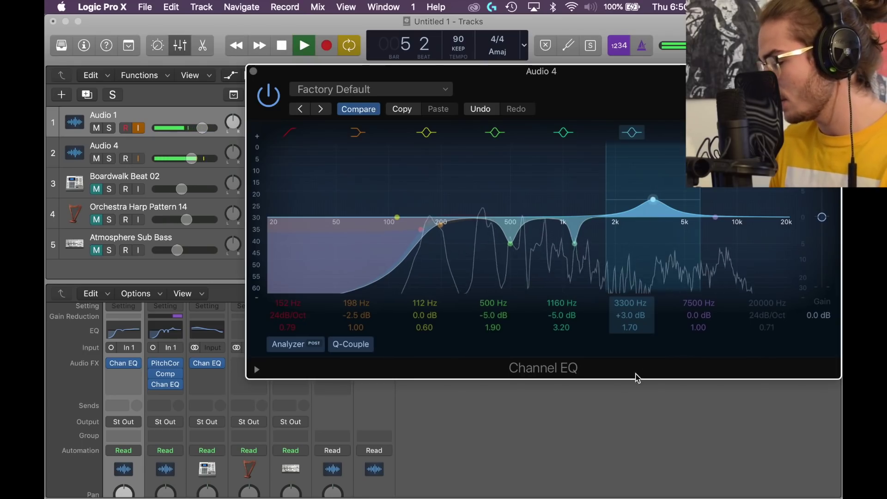
pyautogui.press('space')
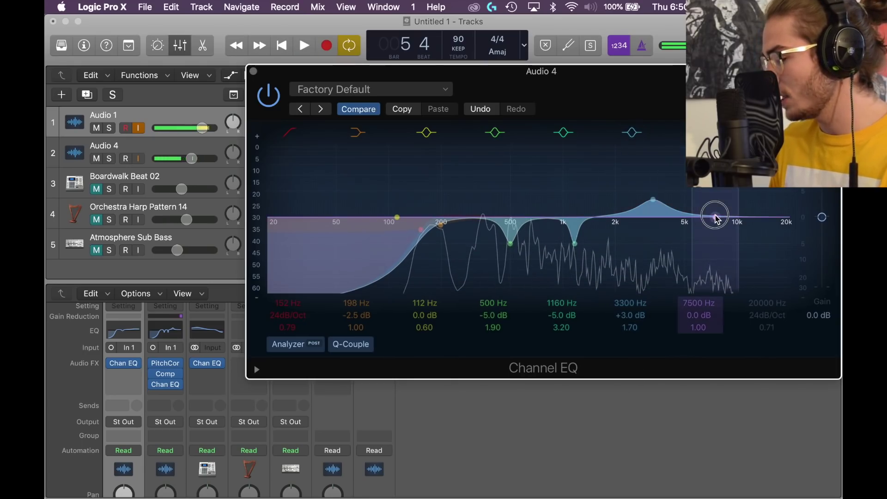
# Change the 7500 Hz band to a 2 dB boost at 5100 Hz, lower the high cut to 14200 Hz, and play the vocal.
pyautogui.moveTo(717, 217); pyautogui.dragTo(684, 211)
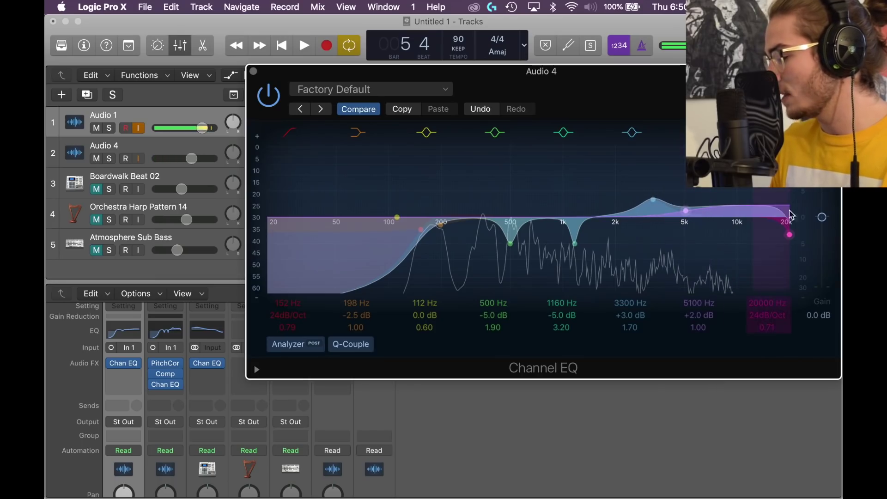
pyautogui.moveTo(793, 237); pyautogui.dragTo(766, 235)
pyautogui.click(189, 152)
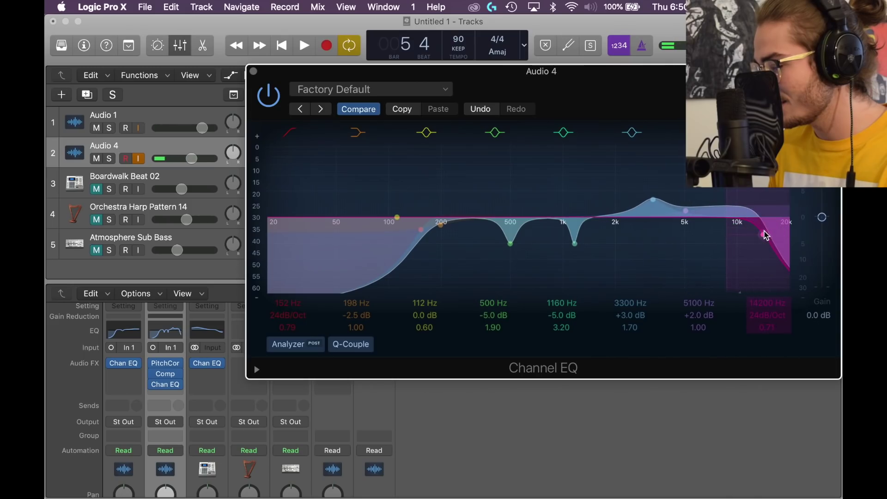
pyautogui.press('space')
pyautogui.click(209, 122)
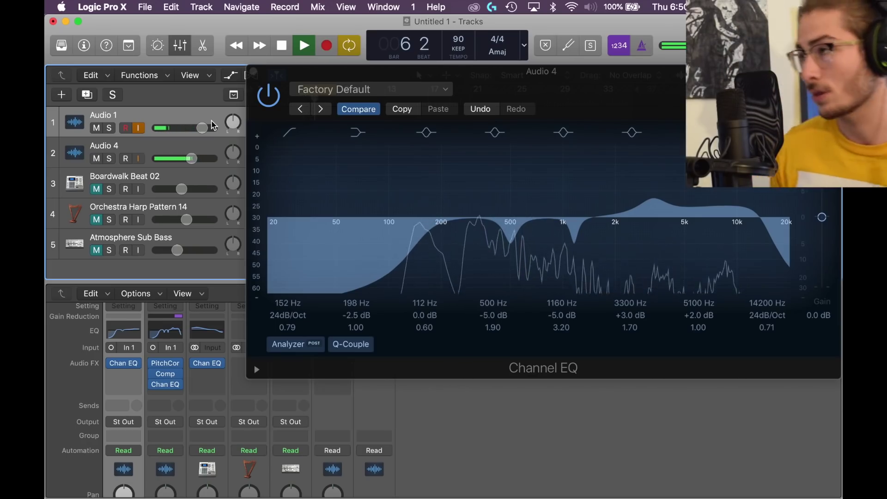
pyautogui.press('space')
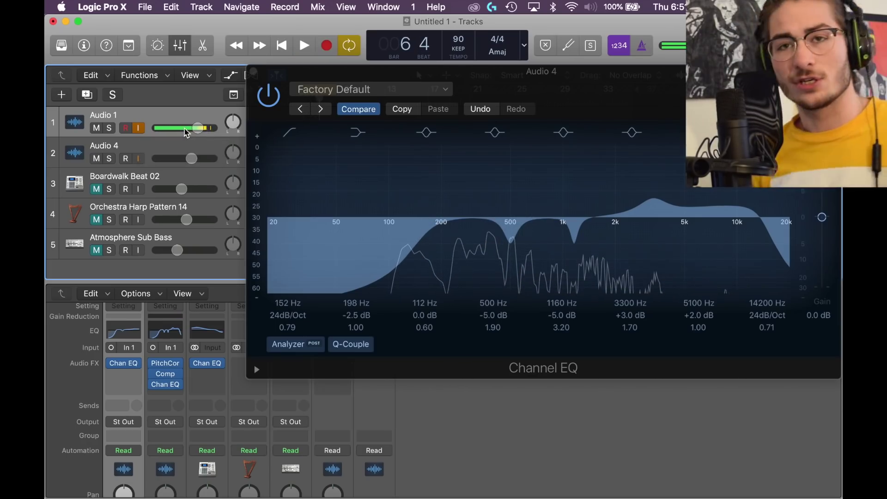
# Insert a mono Noise Gate after the Channel EQ on Audio 4 and load its Tighten Up preset.
pyautogui.click(159, 388)
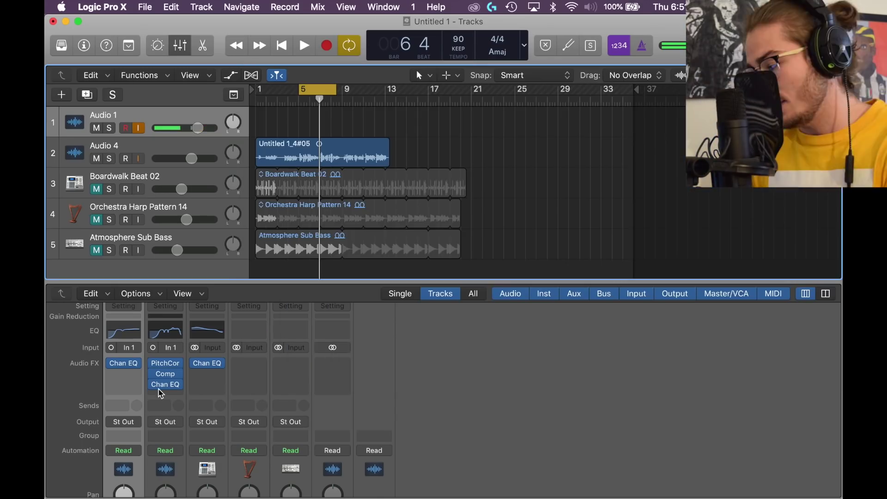
pyautogui.click(167, 394)
pyautogui.moveTo(203, 324)
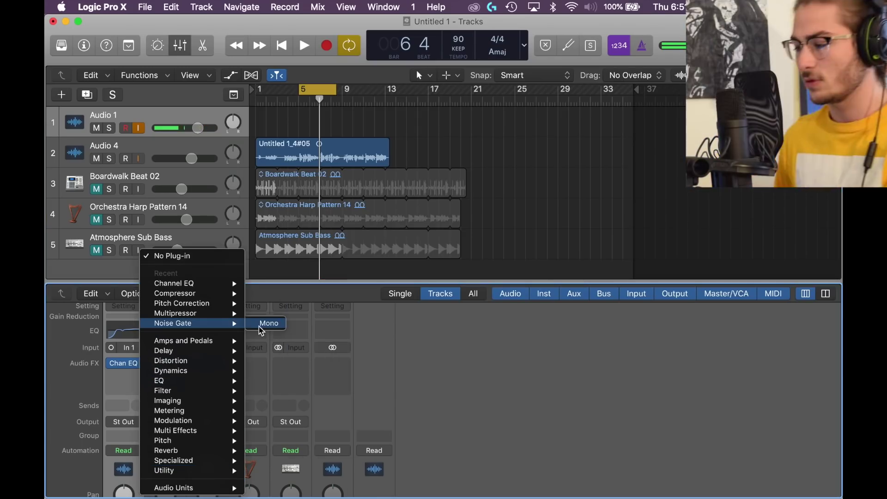
pyautogui.click(260, 328)
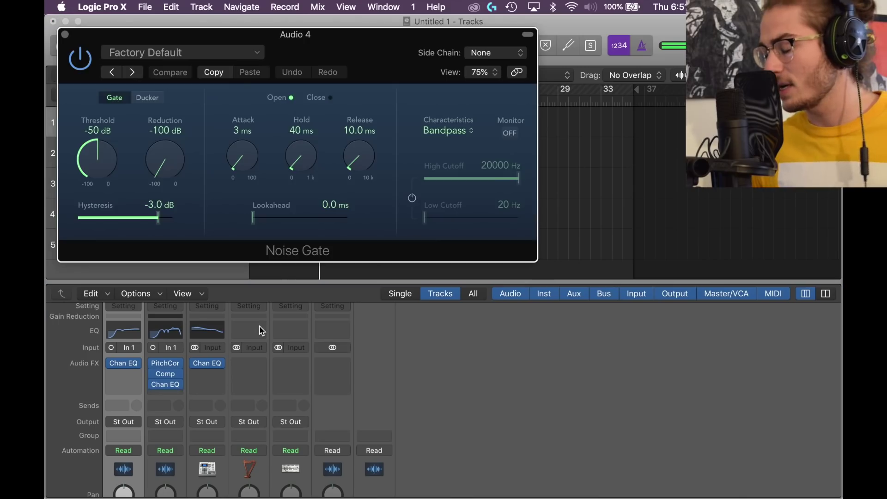
pyautogui.click(214, 58)
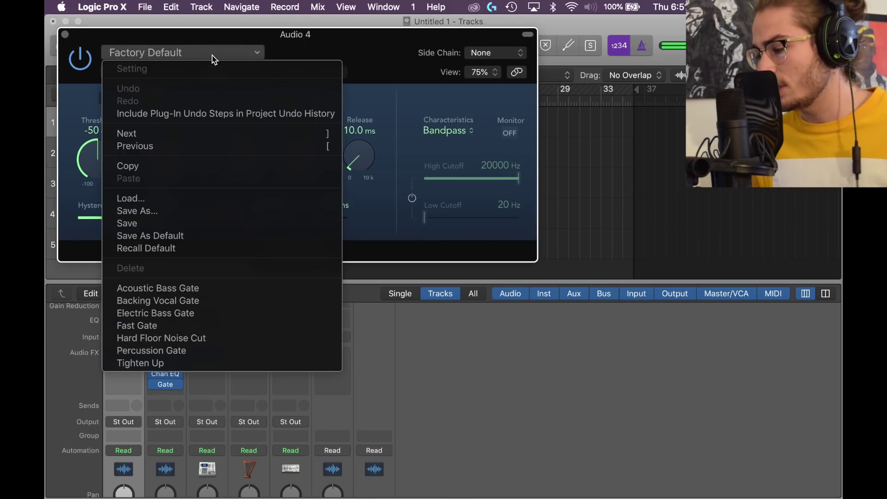
pyautogui.click(178, 366)
pyautogui.moveTo(382, 61); pyautogui.dragTo(649, 107)
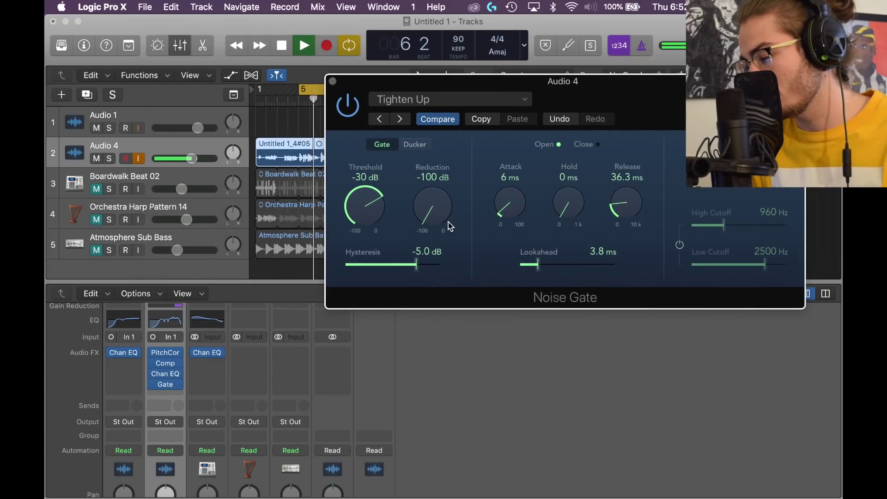
# Set the Noise Gate threshold to -45 dB, play the vocal to check it, and close the gate window.
pyautogui.press('space')
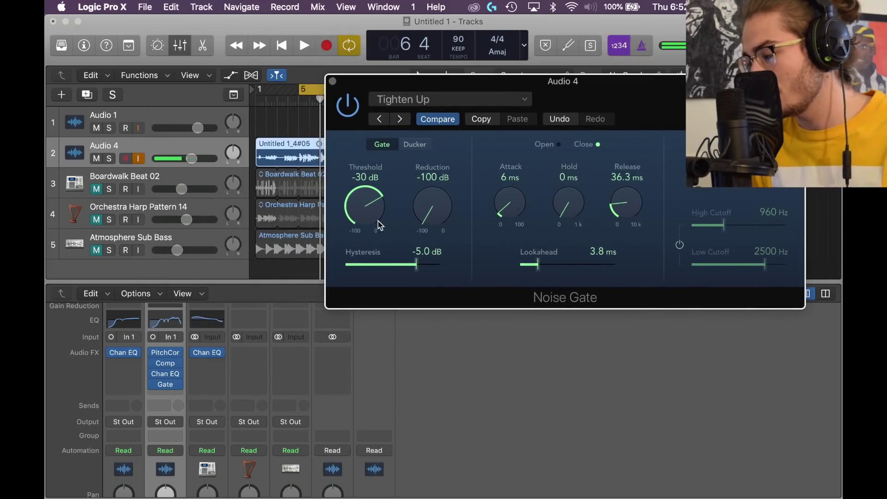
pyautogui.moveTo(364, 203); pyautogui.dragTo(365, 218)
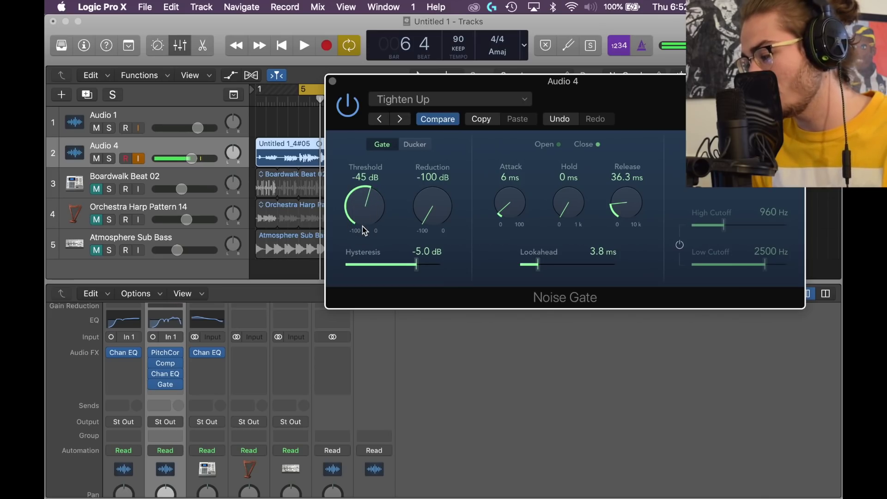
pyautogui.press('space')
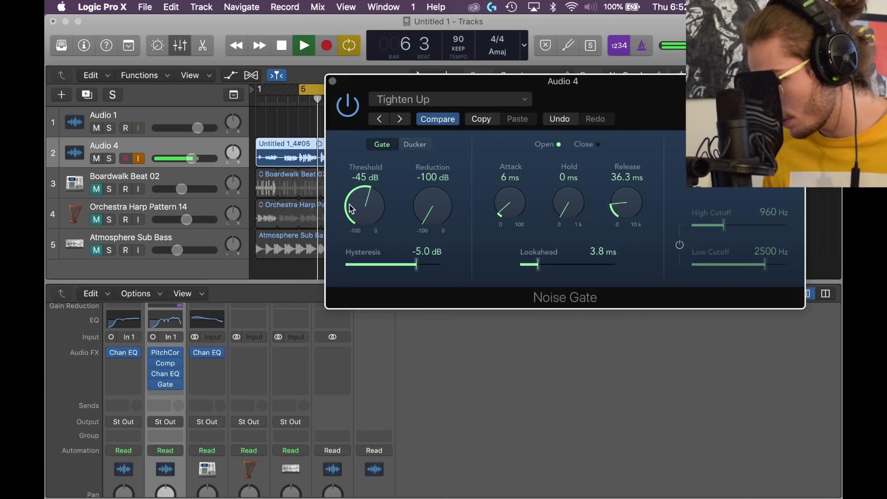
pyautogui.press('space')
pyautogui.click(333, 82)
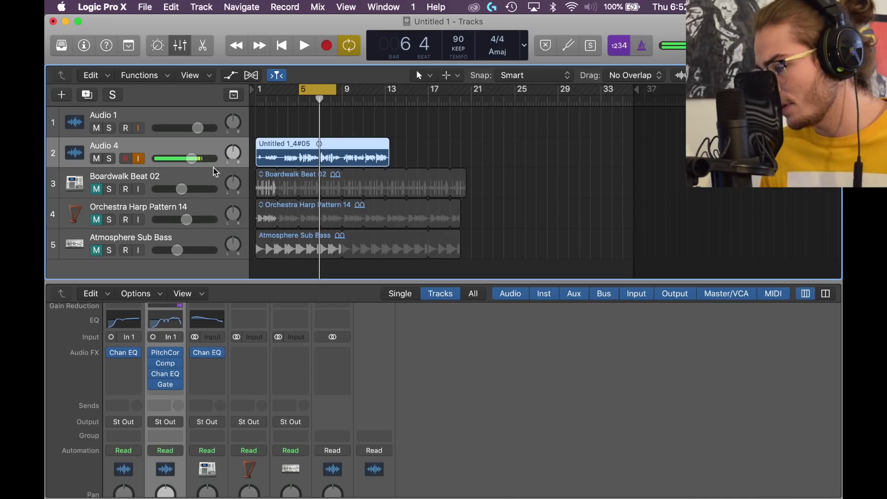
# Insert a Multipressor after the Noise Gate on Audio 4 and load the Hi-Fi Drums factory preset.
pyautogui.click(124, 379)
pyautogui.click(168, 388)
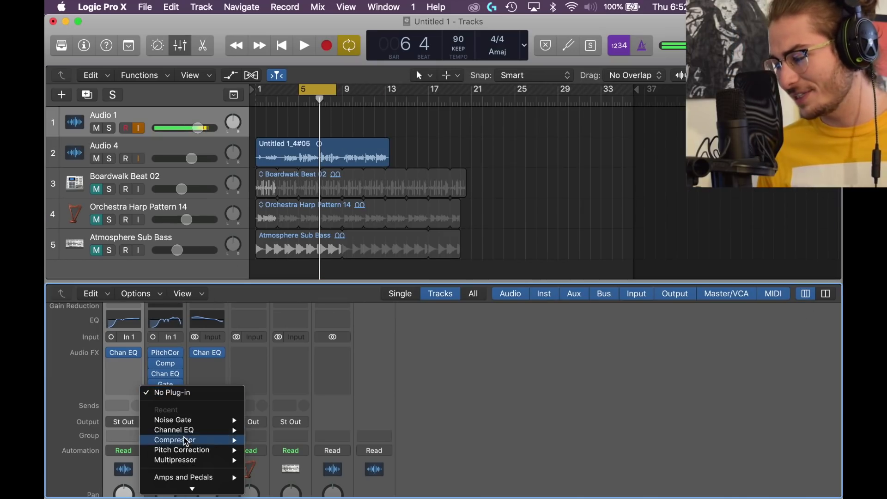
pyautogui.moveTo(194, 372)
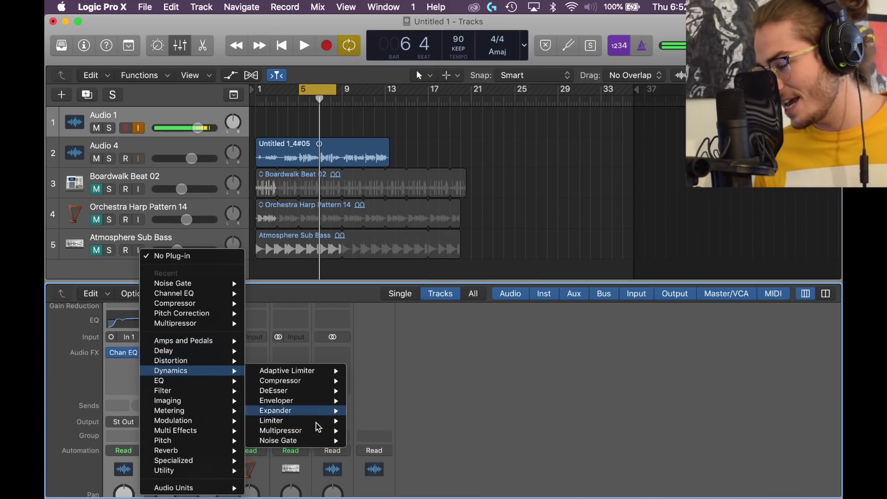
pyautogui.moveTo(311, 430)
pyautogui.click(373, 433)
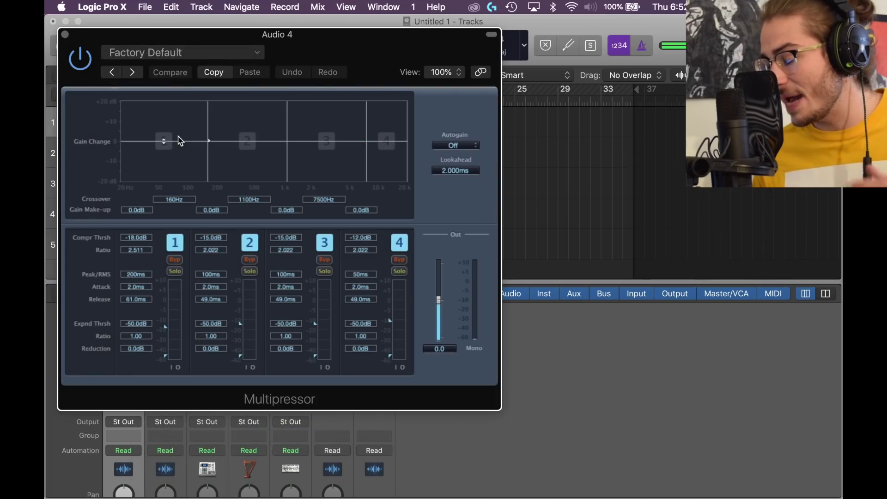
pyautogui.click(199, 55)
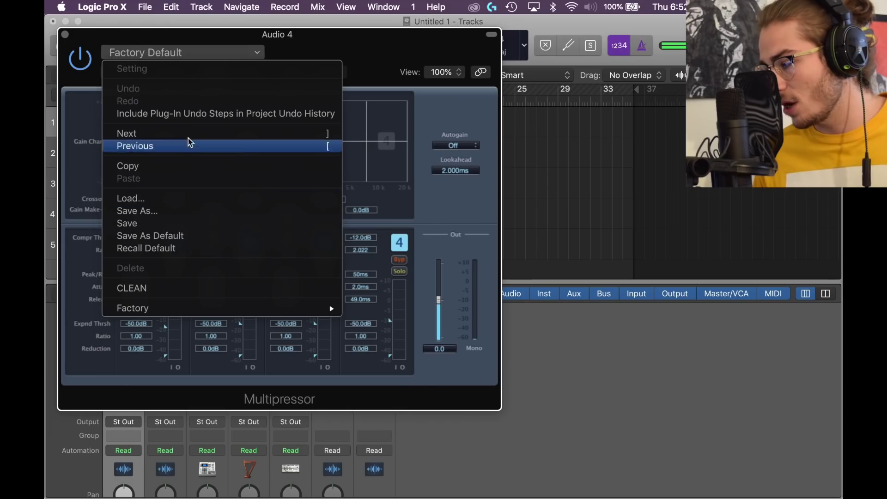
pyautogui.moveTo(324, 308)
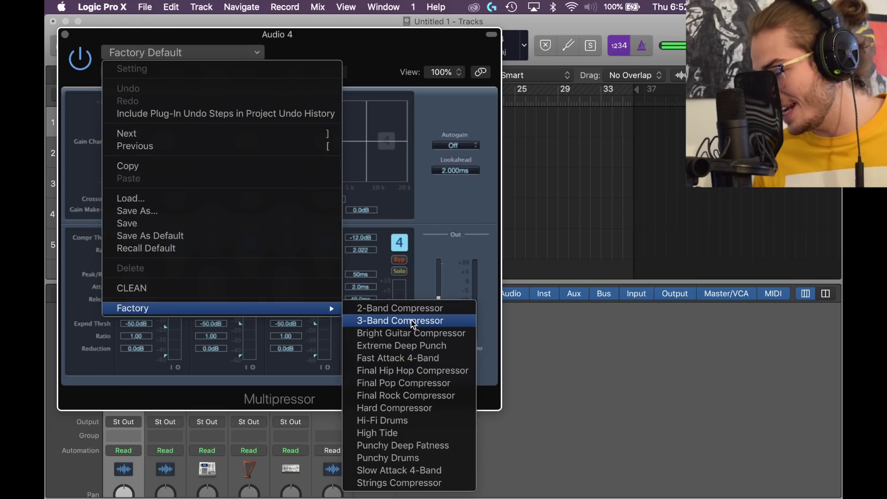
pyautogui.click(397, 420)
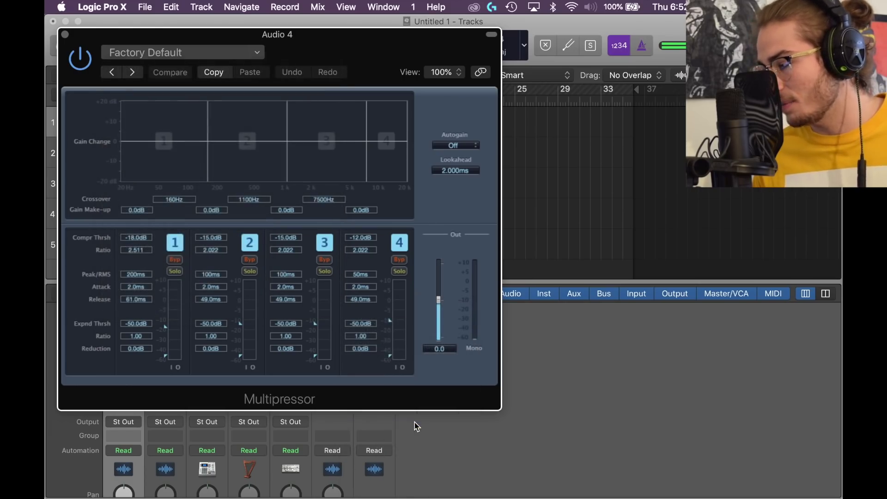
# Play the vocal and compare it with the Multipressor bypassed and active.
pyautogui.press('space')
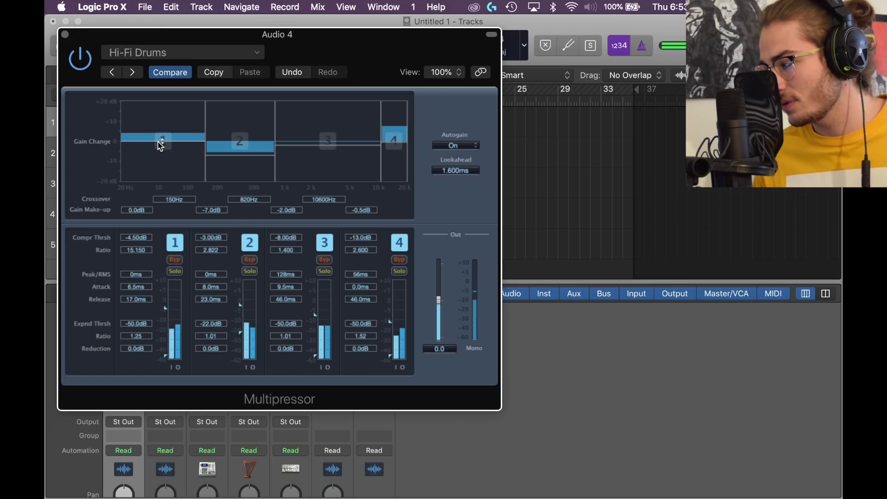
pyautogui.moveTo(297, 48); pyautogui.dragTo(465, 58)
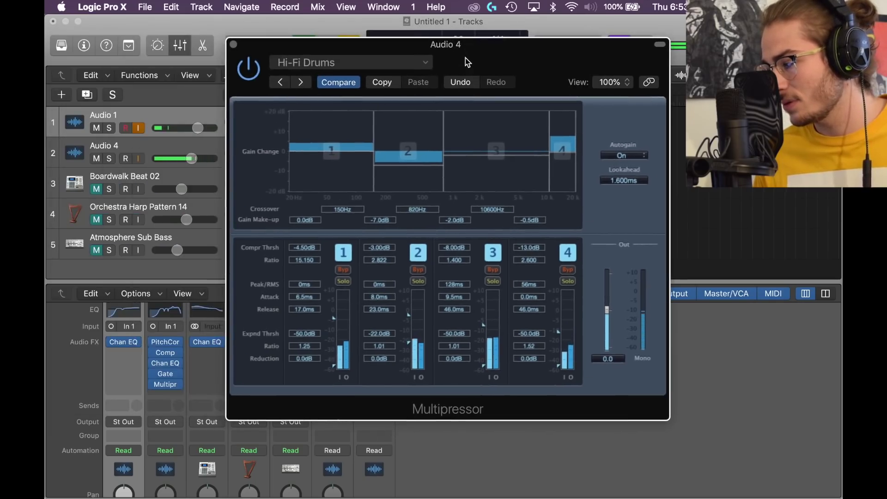
pyautogui.click(254, 71)
pyautogui.click(254, 72)
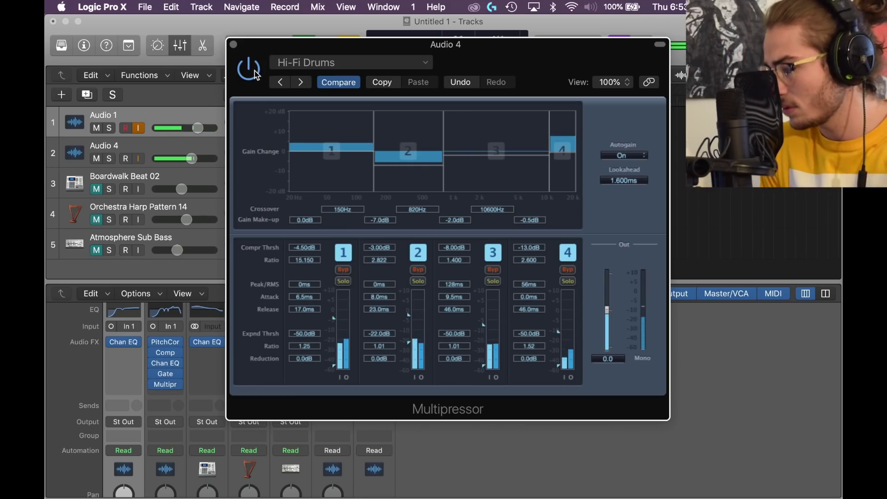
# Set the Multipressor gain make-up to -2 dB on band 1 and -5 dB on band 2, and close the plug-in.
pyautogui.moveTo(332, 159); pyautogui.dragTo(332, 160)
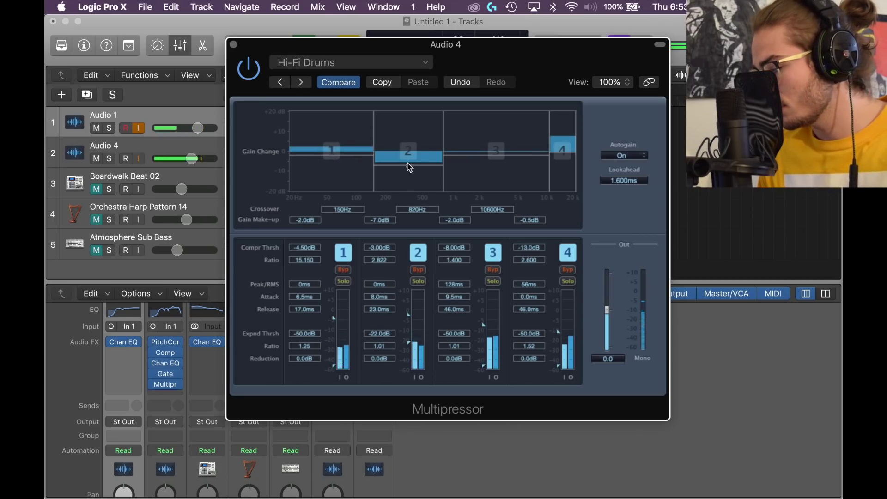
pyautogui.moveTo(409, 167)
pyautogui.mouseDown()
pyautogui.moveTo(406, 125)
pyautogui.moveTo(408, 186)
pyautogui.moveTo(415, 164)
pyautogui.mouseUp()
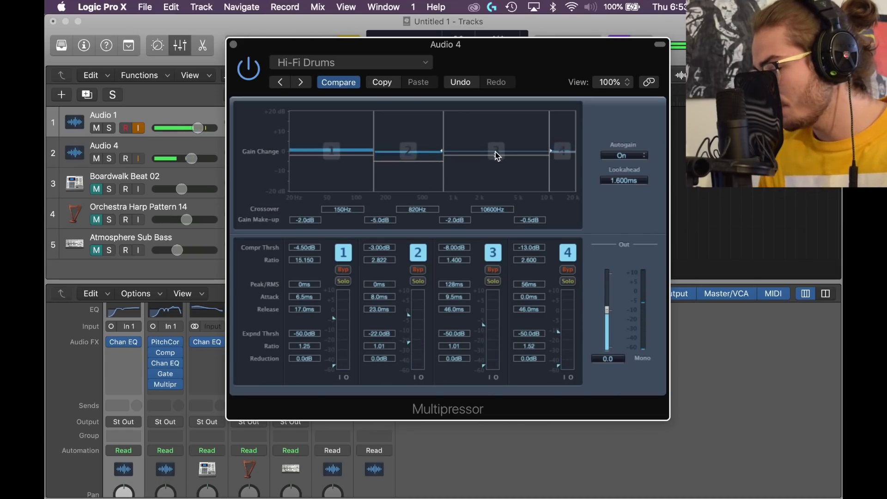
pyautogui.moveTo(496, 156)
pyautogui.mouseDown()
pyautogui.moveTo(497, 123)
pyautogui.moveTo(501, 151)
pyautogui.mouseUp()
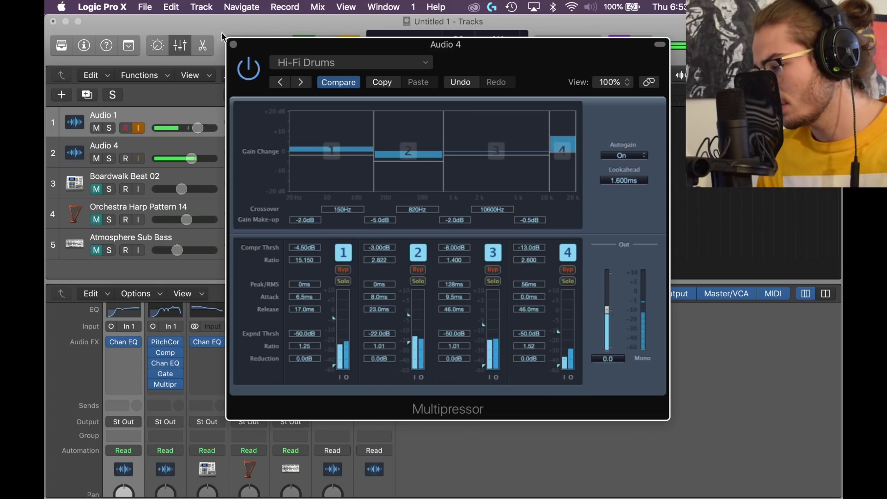
pyautogui.click(234, 45)
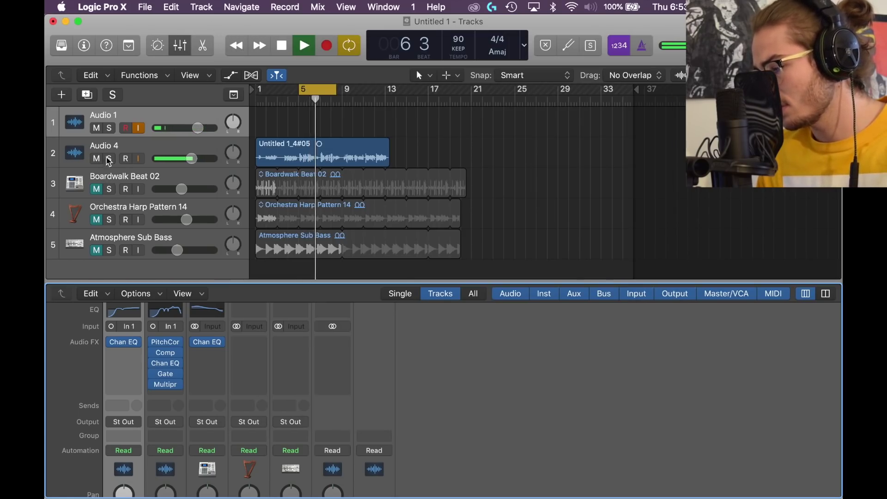
# Unmute the beat, harp and sub bass tracks, and raise the Audio 4 volume against them during playback.
pyautogui.moveTo(99, 192); pyautogui.dragTo(96, 250)
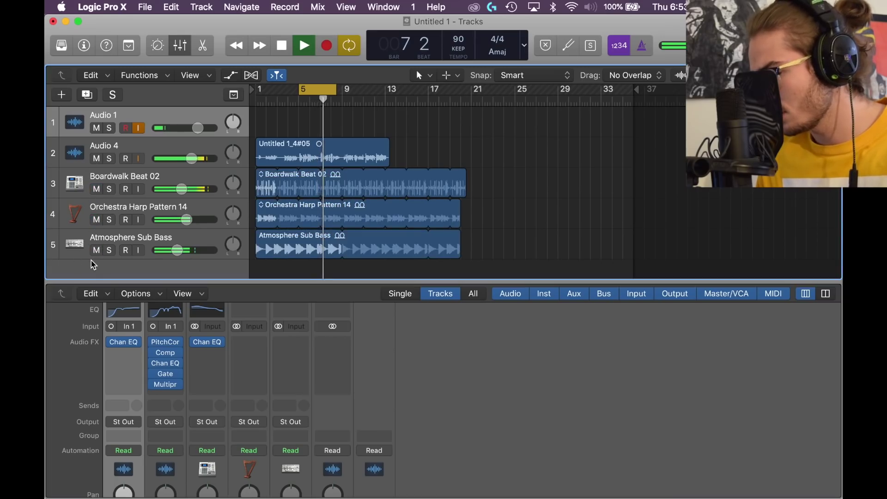
pyautogui.moveTo(191, 158); pyautogui.dragTo(199, 158)
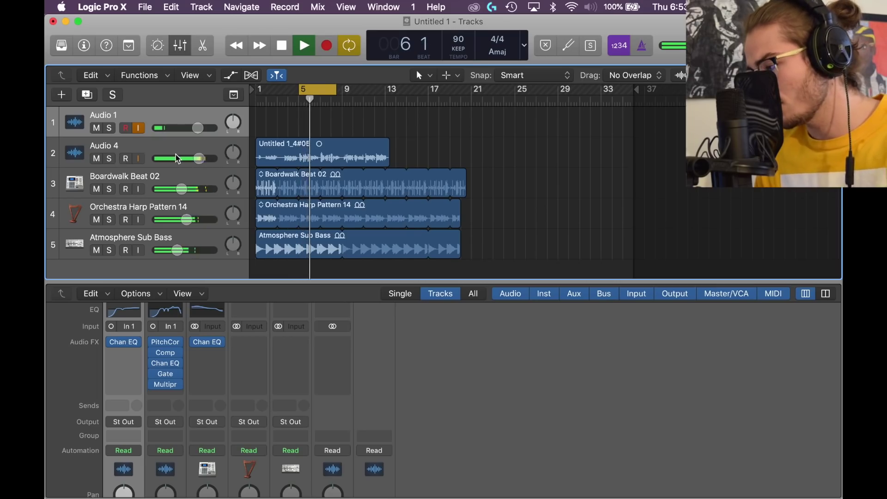
pyautogui.click(199, 158)
pyautogui.moveTo(199, 159); pyautogui.dragTo(204, 162)
pyautogui.press('space')
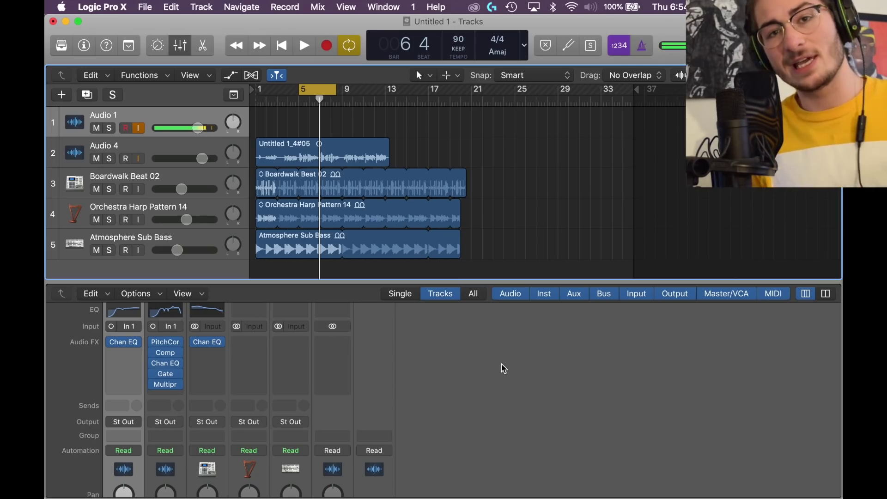
# Add a Bus 1 send to Audio 4 and insert a Tape Delay on the resulting Aux 1 channel.
pyautogui.click(159, 406)
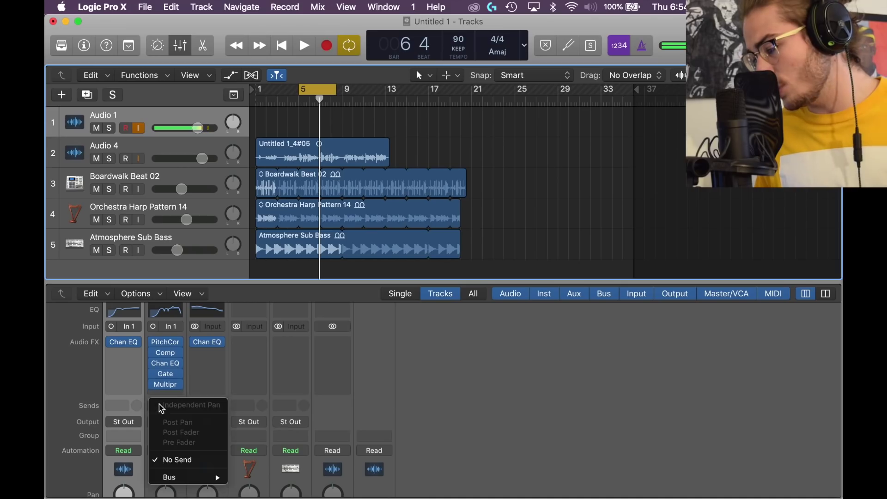
pyautogui.moveTo(173, 479)
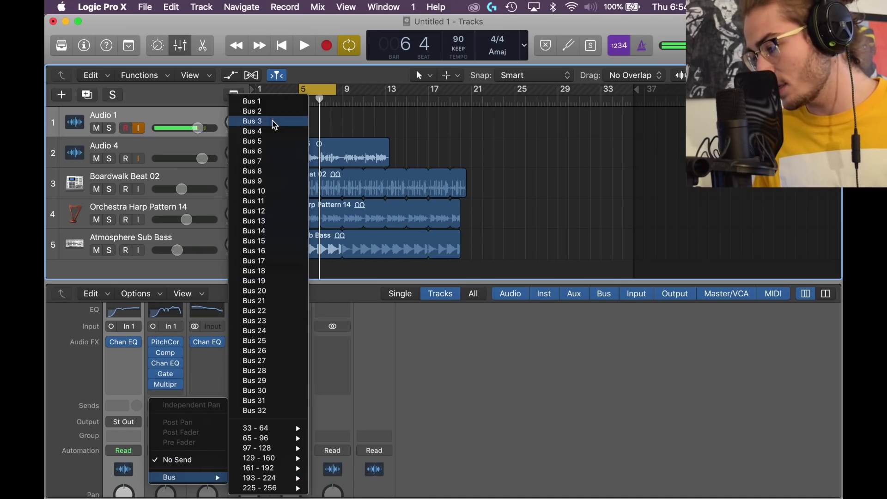
pyautogui.click(275, 103)
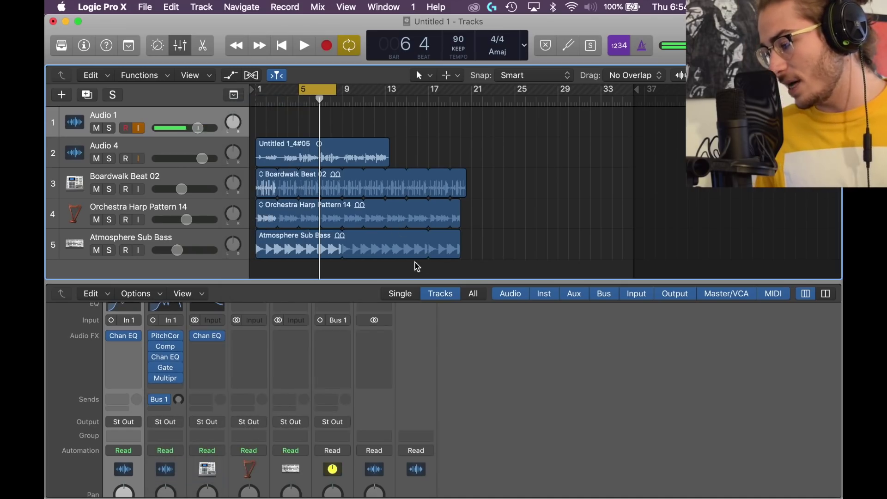
pyautogui.click(333, 334)
pyautogui.moveTo(365, 362)
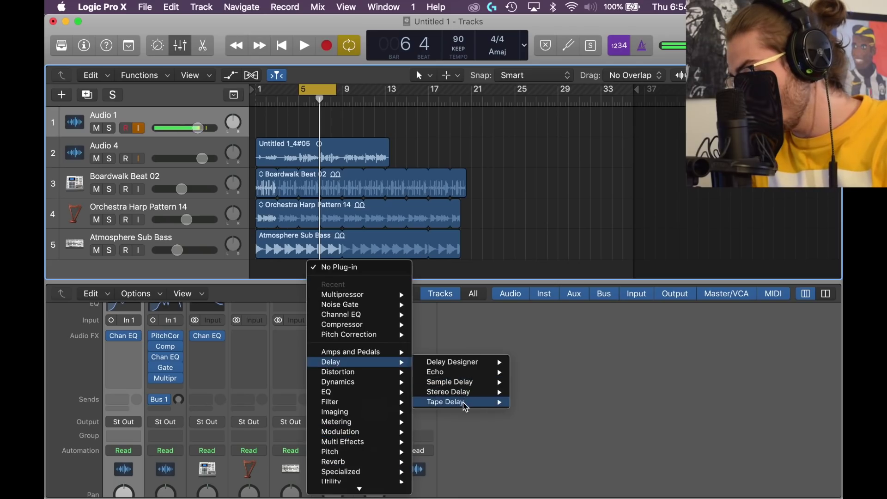
pyautogui.click(527, 402)
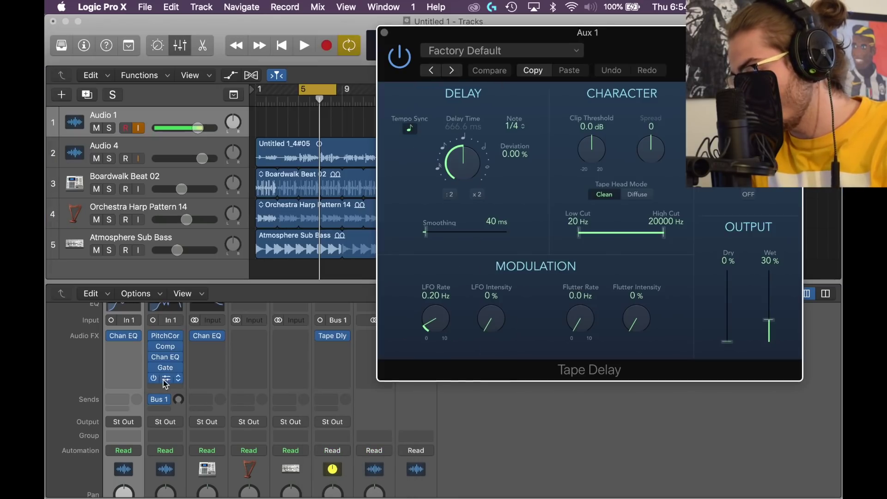
# Raise Audio 4's Bus 1 send during playback, and set the Tape Delay to a 1/4 note with +3.00 % deviation and a 310 Hz low cut.
pyautogui.moveTo(177, 402); pyautogui.dragTo(178, 371)
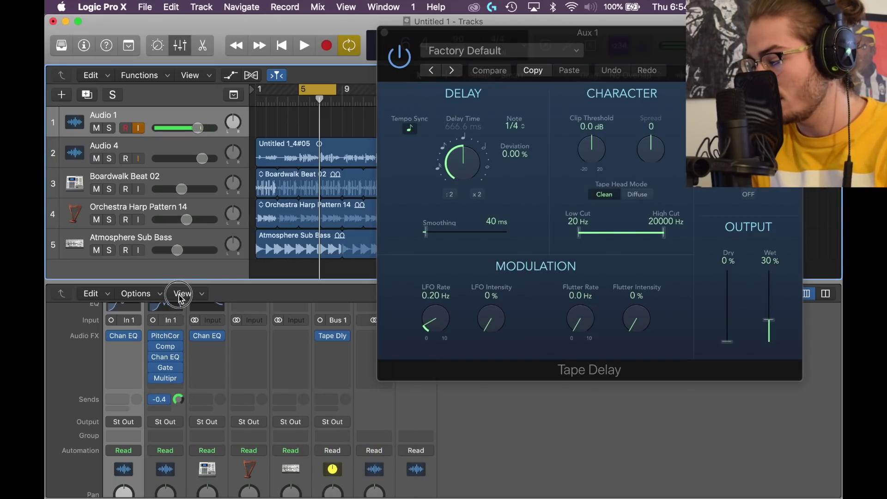
pyautogui.press('space')
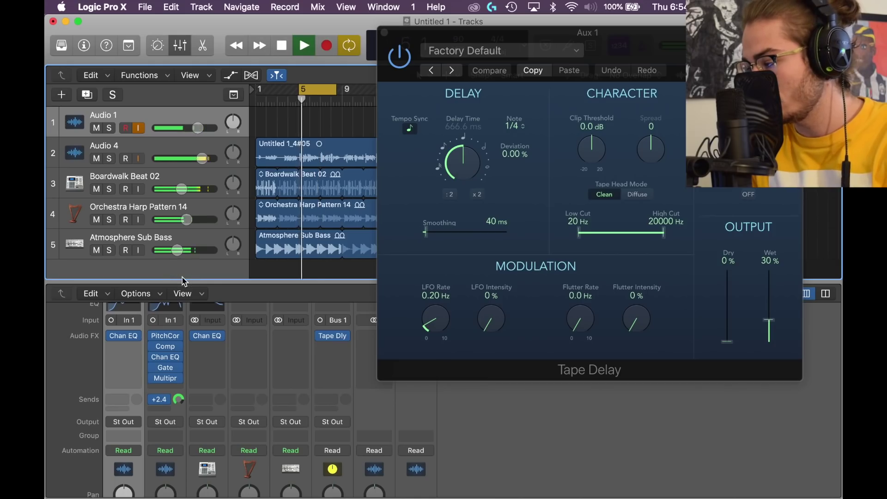
pyautogui.moveTo(179, 400); pyautogui.dragTo(171, 363)
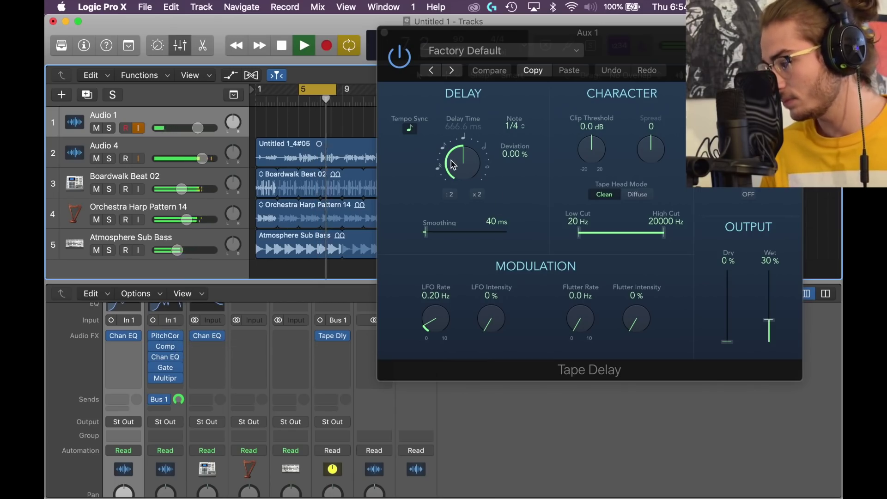
pyautogui.moveTo(464, 167); pyautogui.dragTo(468, 230)
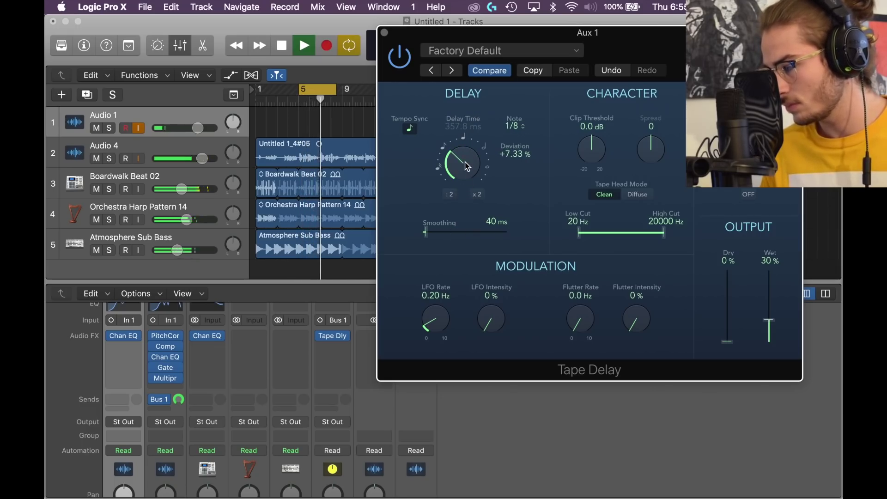
pyautogui.moveTo(467, 167); pyautogui.dragTo(467, 151)
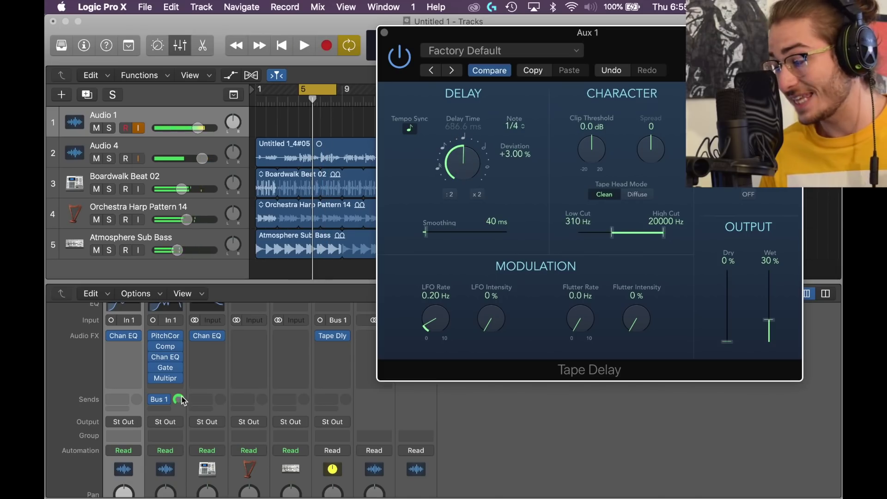
# Audition Audio 4's Bus 1 send at lower levels during playback, and raise it to +5.7 dB.
pyautogui.click(178, 400)
pyautogui.moveTo(181, 407); pyautogui.dragTo(177, 443)
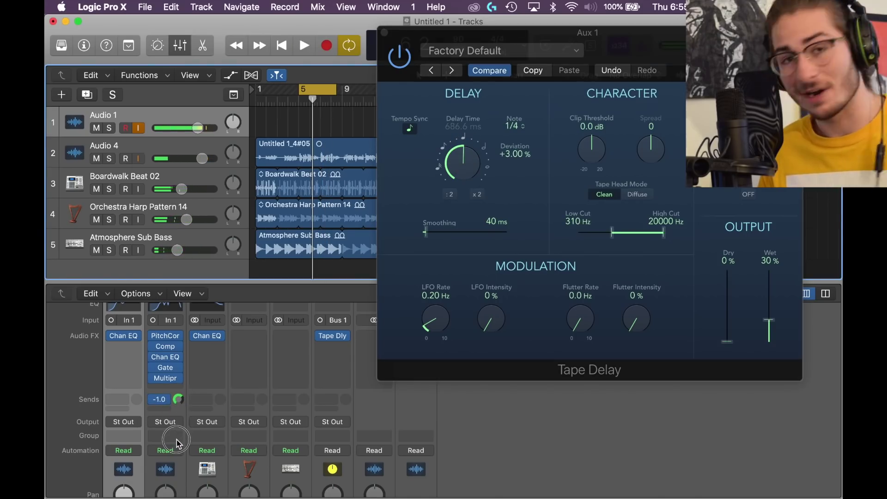
pyautogui.press('space')
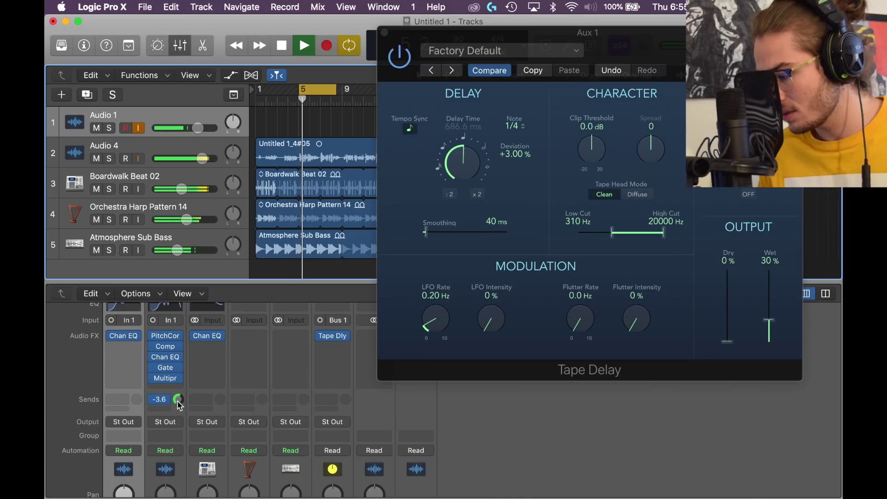
pyautogui.moveTo(178, 400); pyautogui.dragTo(179, 395)
pyautogui.press('space')
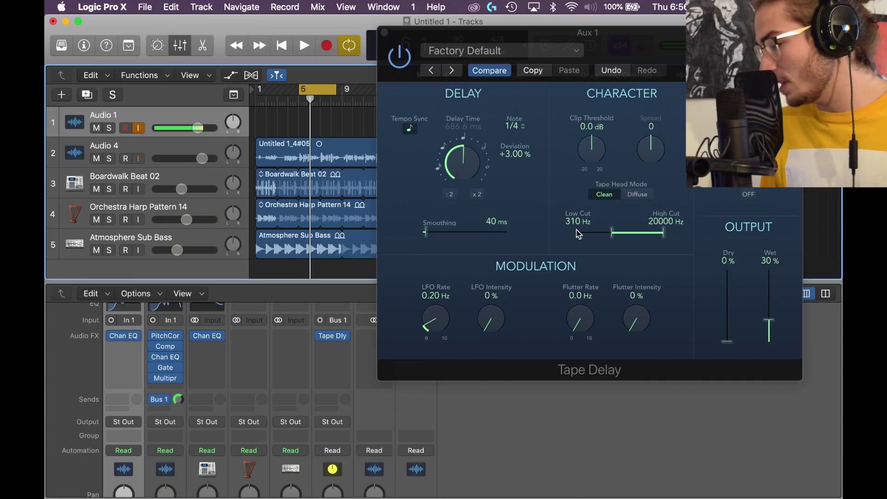
pyautogui.press('space')
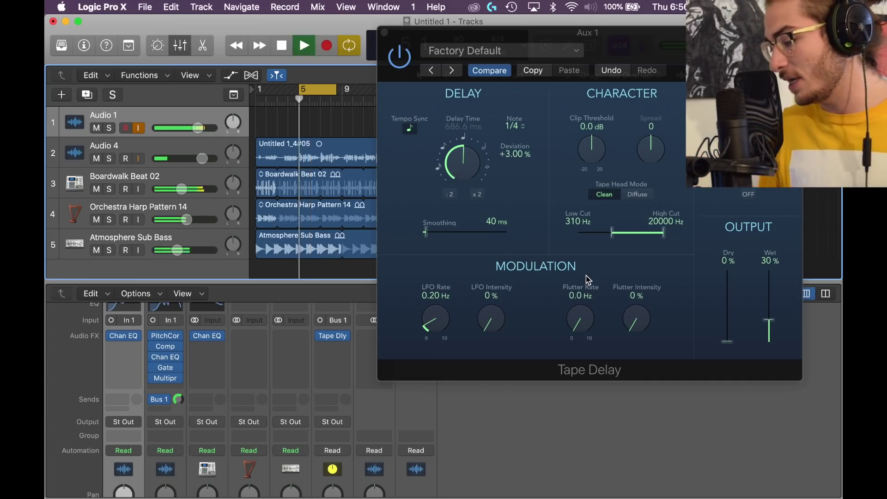
pyautogui.click(181, 367)
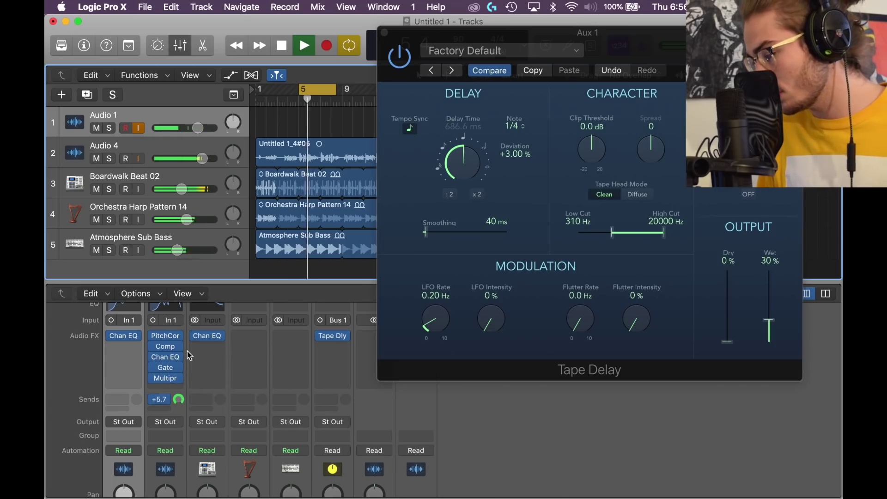
# Set the Tape Delay's high cut to 5000 Hz while the loop plays, and stop playback.
pyautogui.moveTo(613, 233); pyautogui.dragTo(606, 234)
pyautogui.moveTo(662, 236)
pyautogui.mouseDown()
pyautogui.moveTo(631, 235)
pyautogui.moveTo(645, 237)
pyautogui.mouseUp()
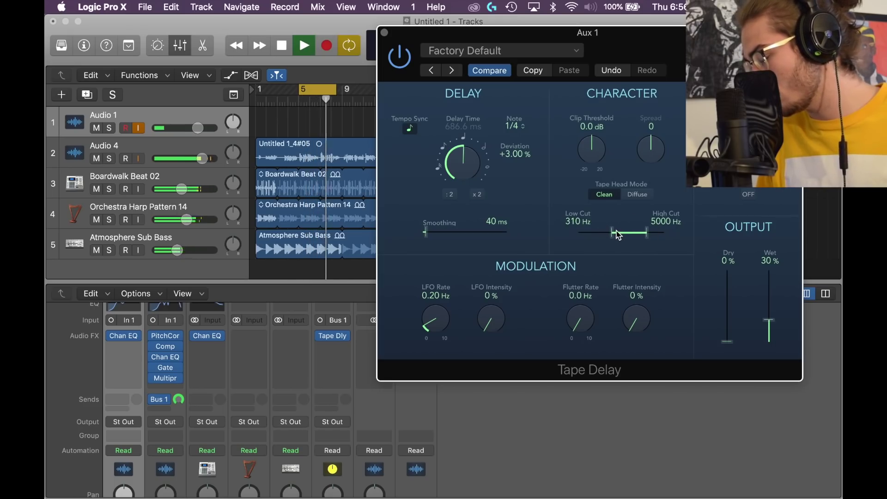
pyautogui.press('space')
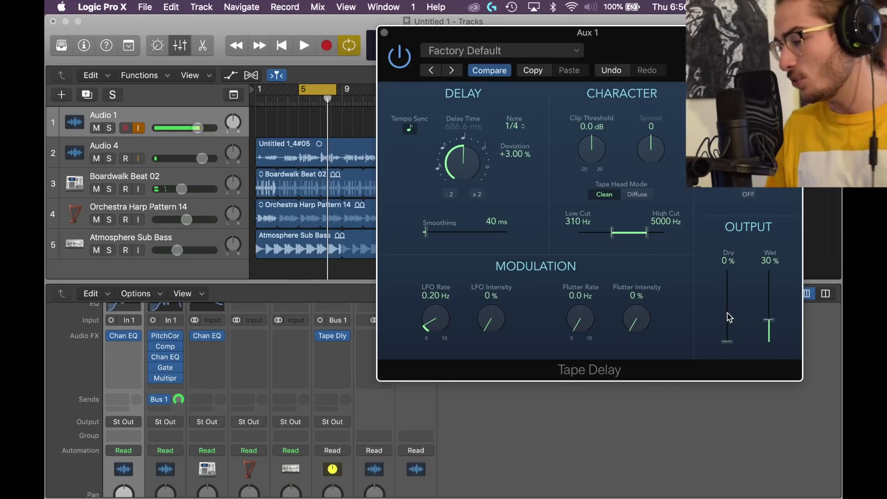
# Set the Tape Delay's feedback to 13 % with the wet output at 30 % during playback, and close the plug-in.
pyautogui.press('space')
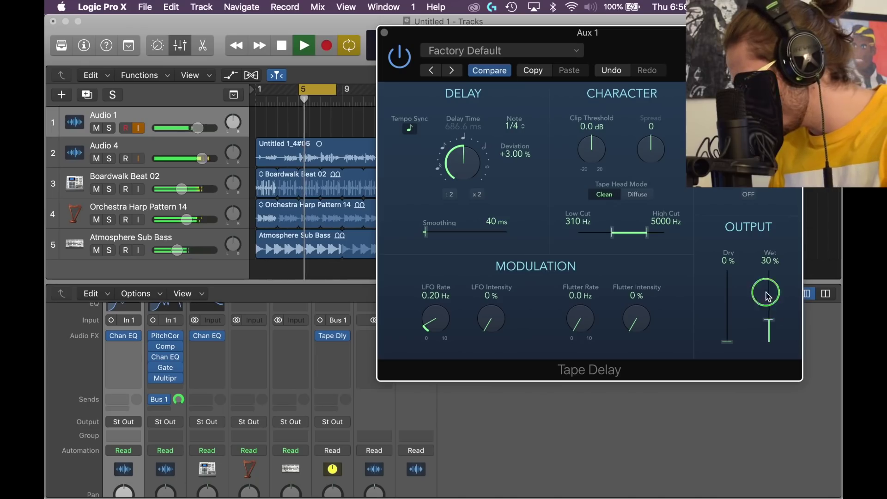
pyautogui.moveTo(768, 318)
pyautogui.mouseDown()
pyautogui.moveTo(769, 258)
pyautogui.moveTo(772, 322)
pyautogui.mouseUp()
pyautogui.press('space')
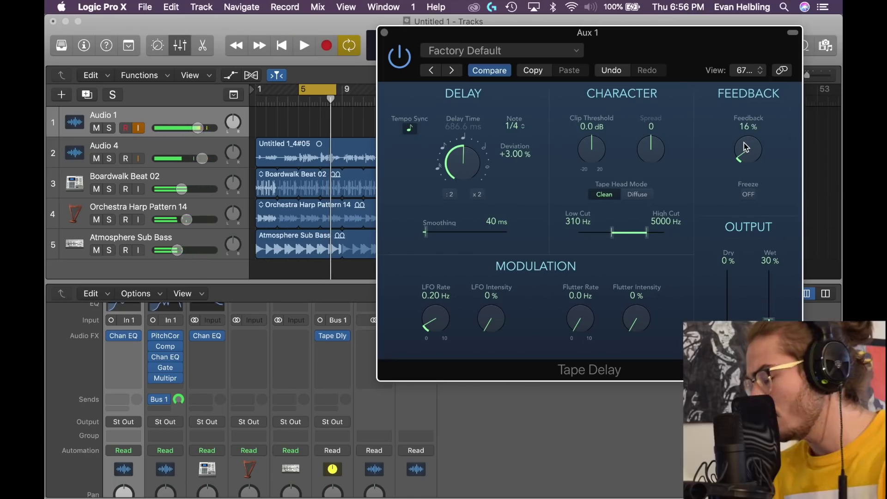
pyautogui.press('space')
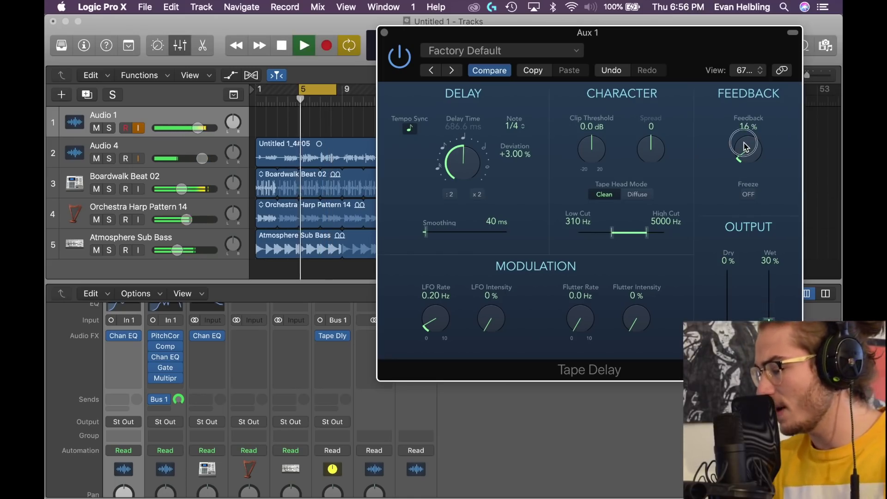
pyautogui.moveTo(745, 148)
pyautogui.mouseDown()
pyautogui.moveTo(719, 93)
pyautogui.moveTo(734, 95)
pyautogui.moveTo(745, 148)
pyautogui.mouseUp()
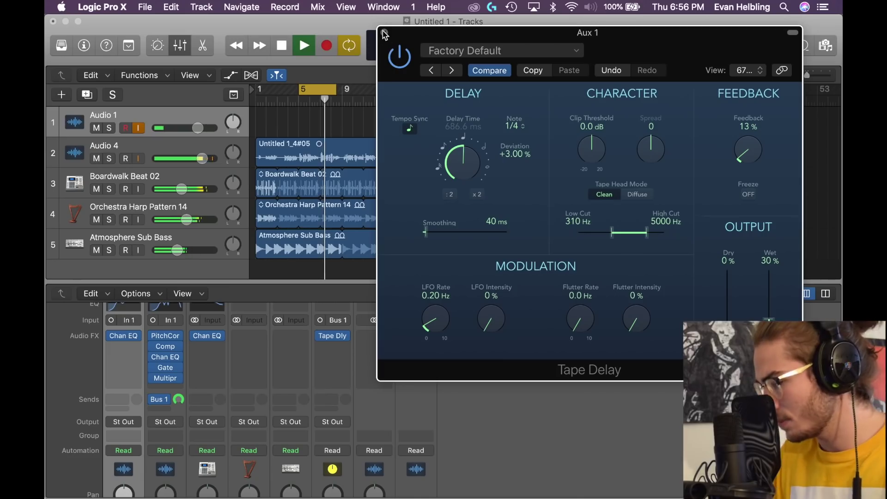
pyautogui.press('space')
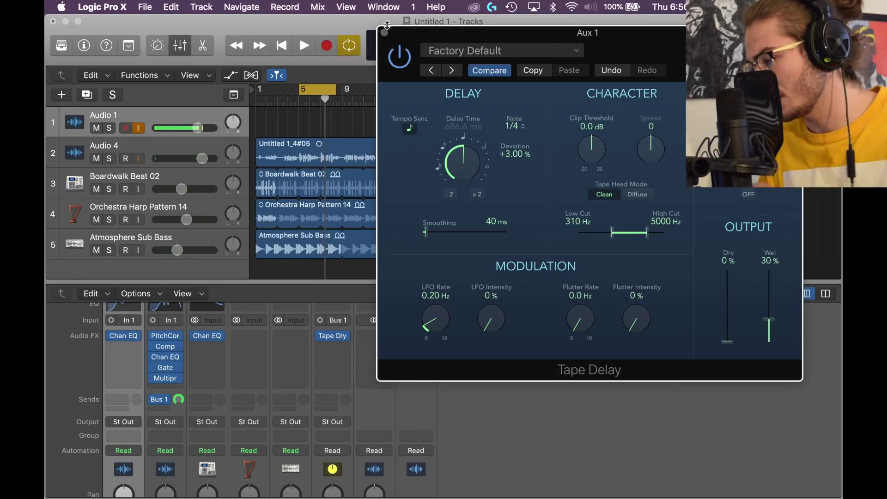
pyautogui.click(384, 33)
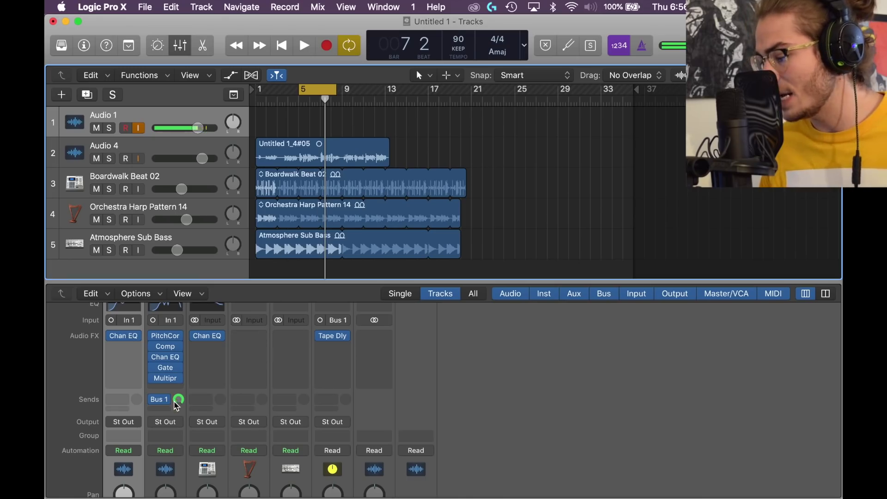
# Lower Audio 4's Bus 1 send to -2.8 dB while the loop plays, and stop playback.
pyautogui.press('space')
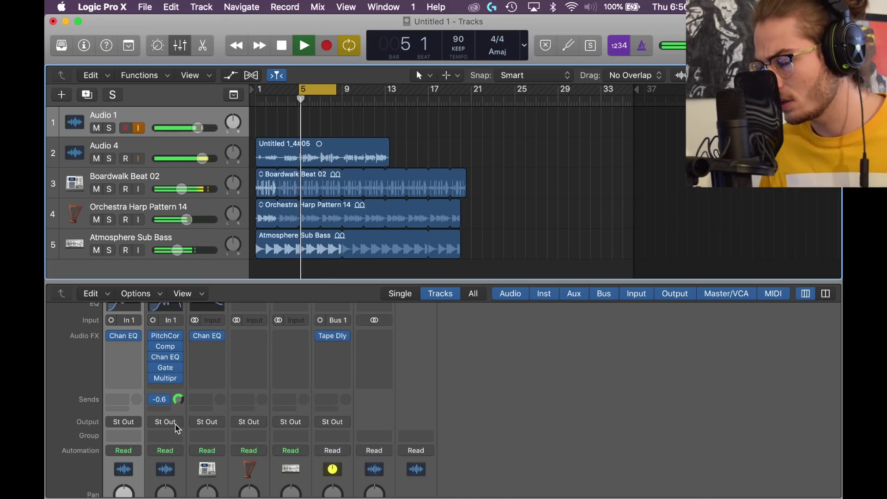
pyautogui.moveTo(178, 400); pyautogui.dragTo(178, 421)
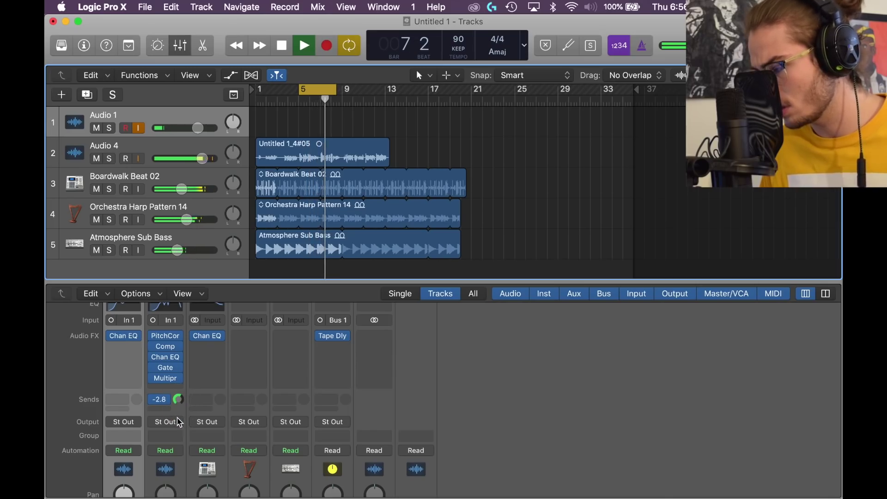
pyautogui.press('space')
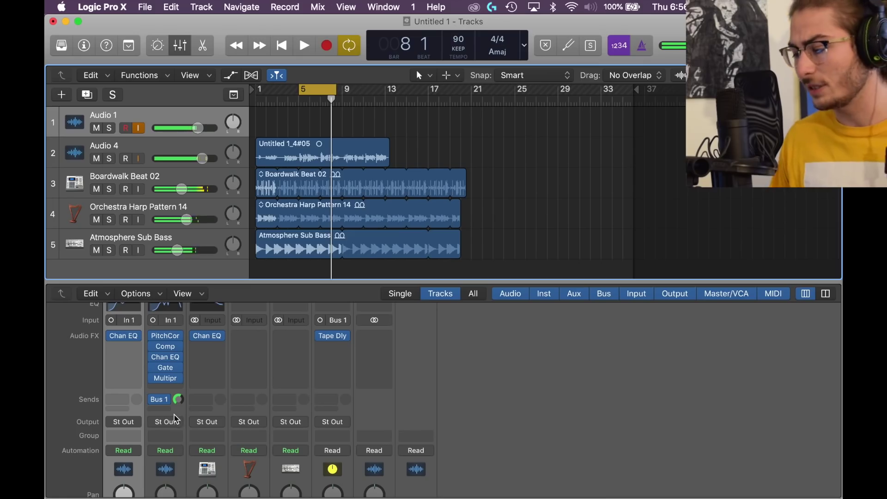
# Add a Bus 2 send to Audio 4 and insert a Space Designer reverb on the resulting Aux 2 channel.
pyautogui.click(167, 411)
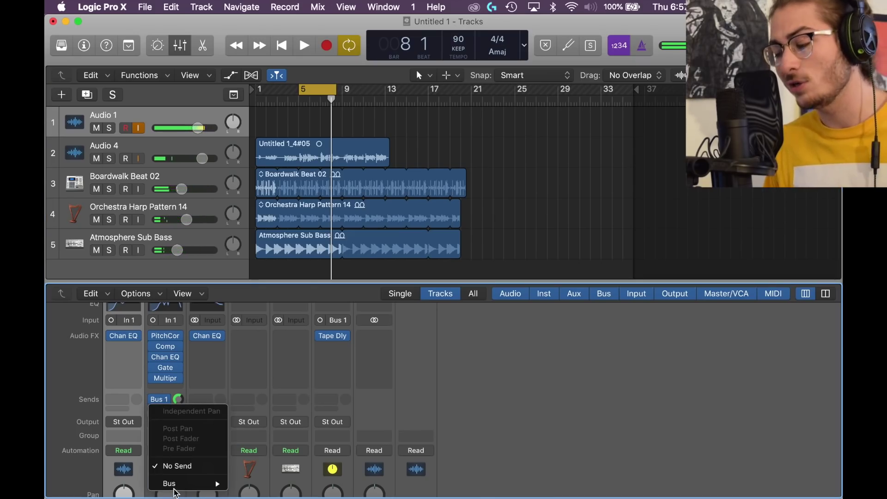
pyautogui.moveTo(176, 491)
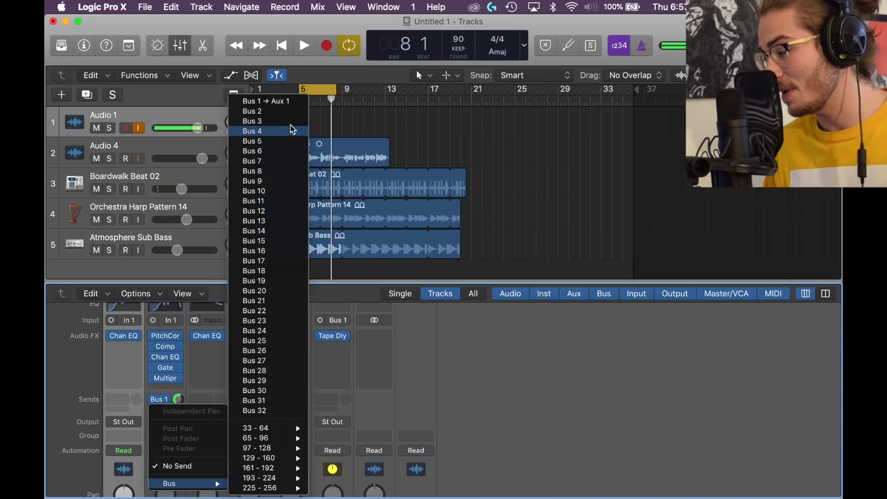
pyautogui.click(296, 112)
pyautogui.click(380, 325)
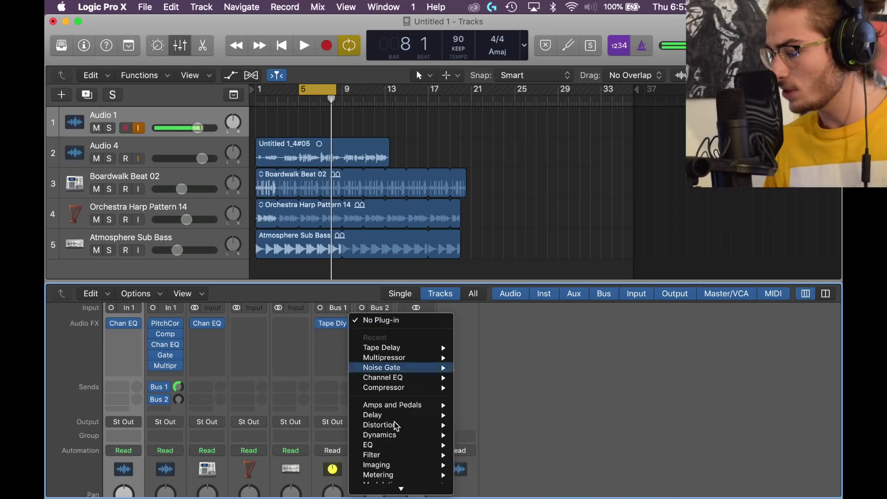
pyautogui.moveTo(398, 451)
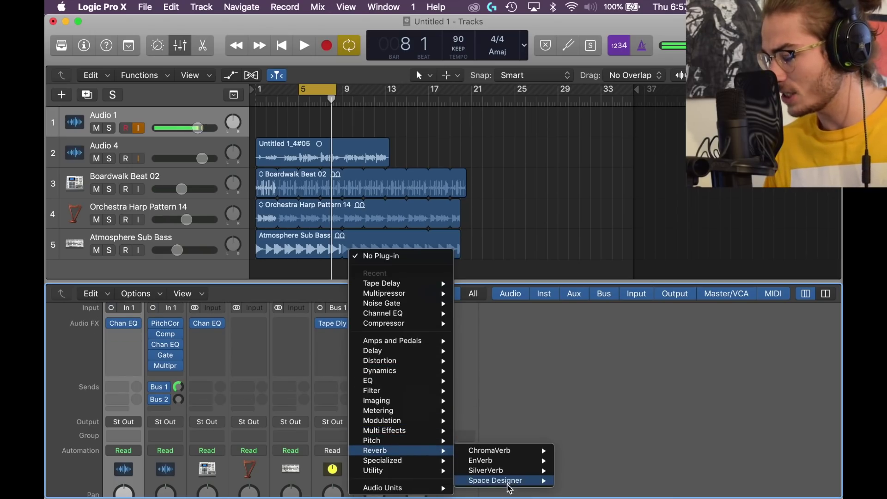
pyautogui.moveTo(508, 481)
pyautogui.click(586, 489)
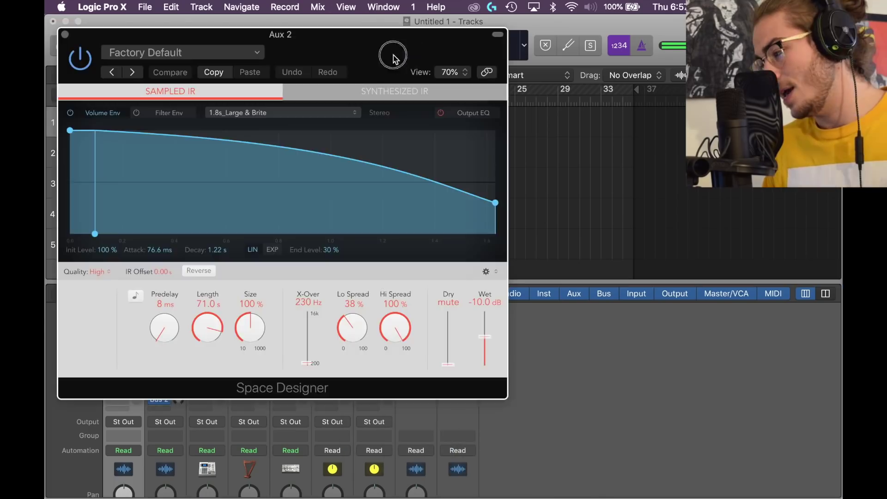
# Load the 02.6s Vocal Plate preset from the large plate reverbs in Space Designer and set the wet level to -5.2 dB.
pyautogui.click(183, 52)
pyautogui.moveTo(217, 386)
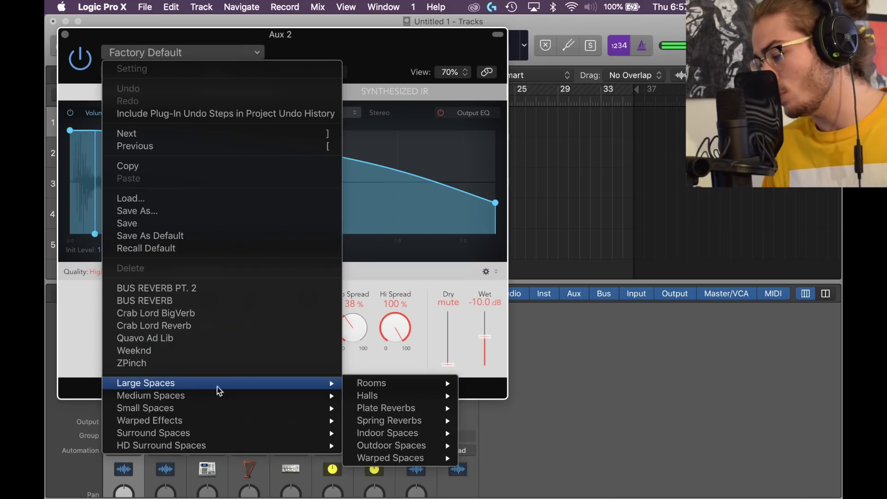
pyautogui.moveTo(365, 409)
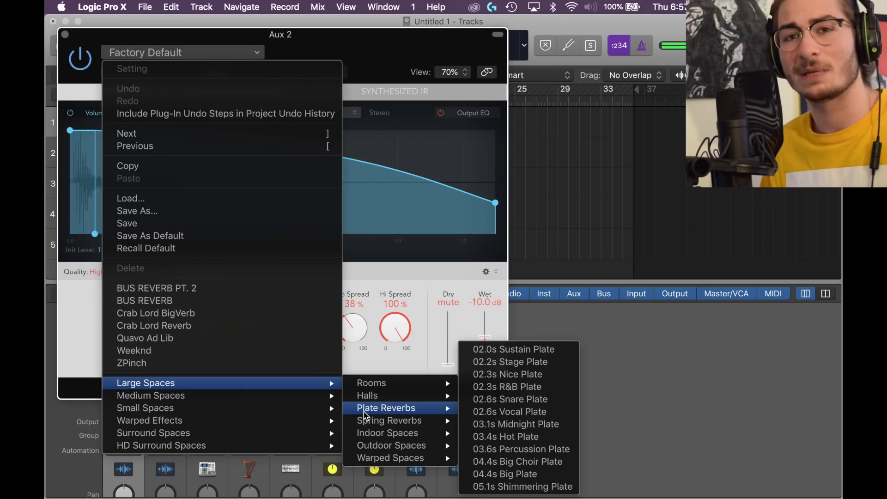
pyautogui.click(483, 415)
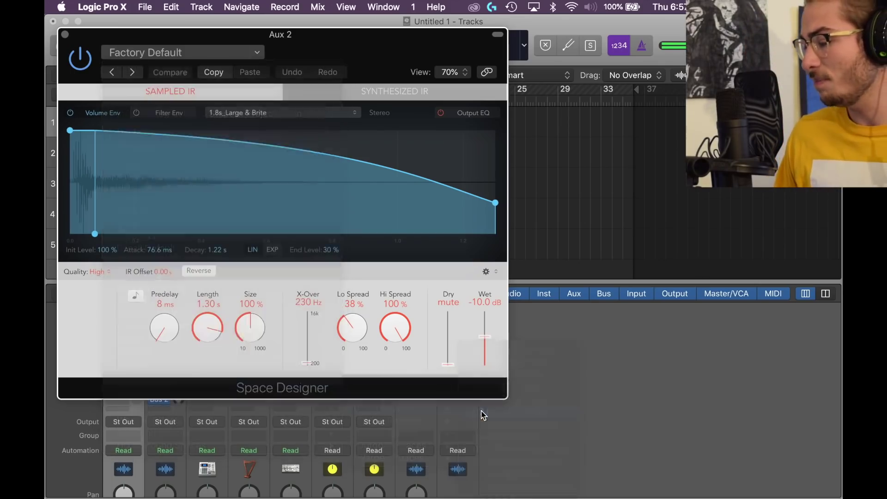
pyautogui.moveTo(485, 336); pyautogui.dragTo(487, 322)
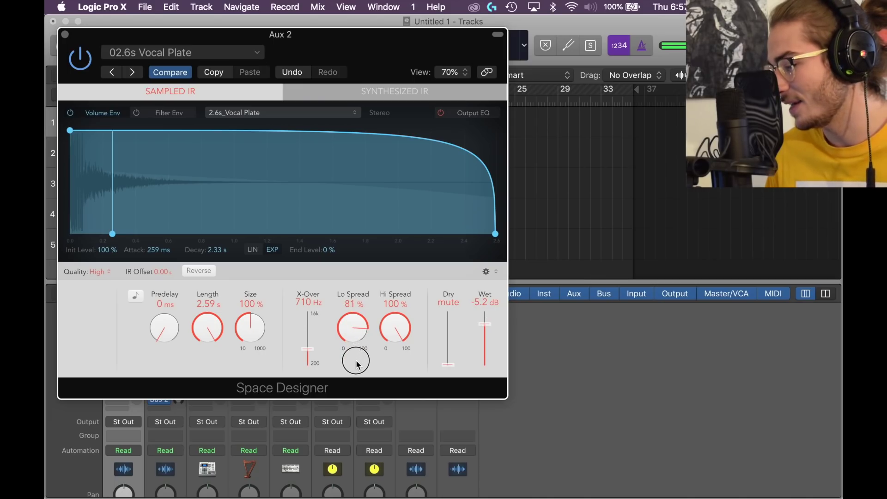
# Close Space Designer, raise Audio 4's Bus 2 send and lower the track's volume slightly while the loop plays.
pyautogui.click(66, 35)
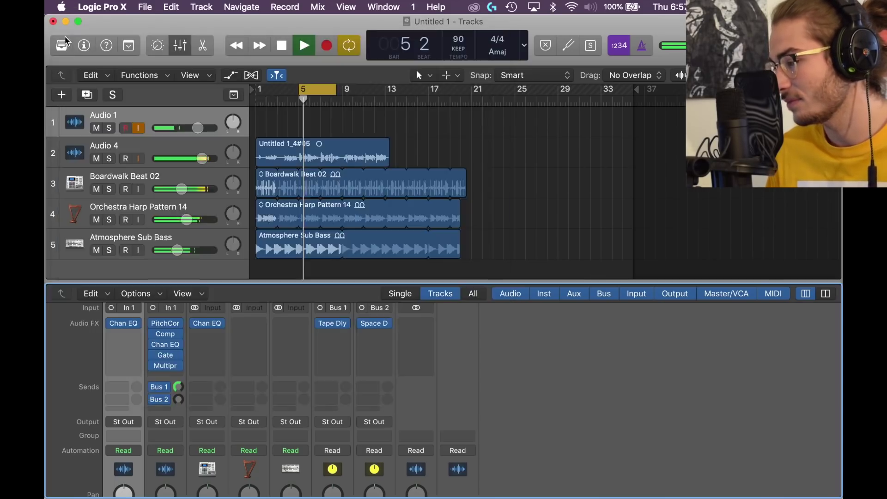
pyautogui.moveTo(180, 404); pyautogui.dragTo(181, 368)
pyautogui.moveTo(202, 159); pyautogui.dragTo(195, 157)
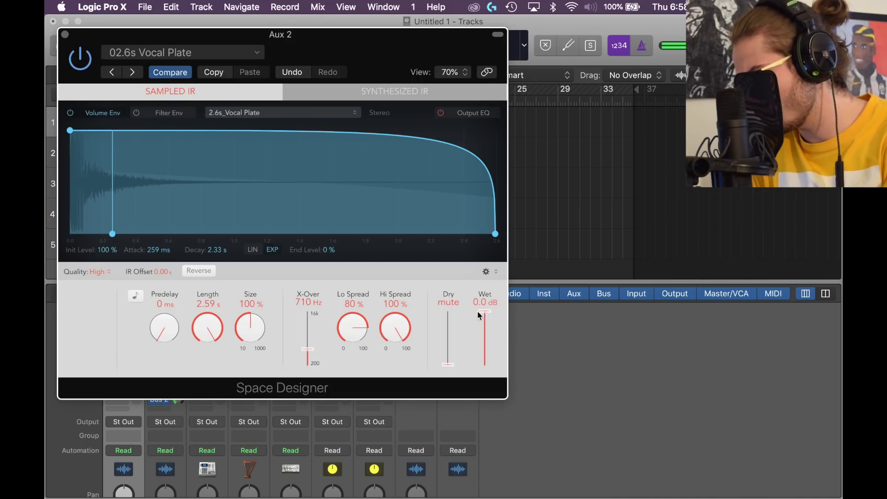
# Set Space Designer's dry level to -30.0 dB with the wet at 0.0 dB, reduce Audio 4's Bus 2 send slightly, and stop playback.
pyautogui.click(452, 362)
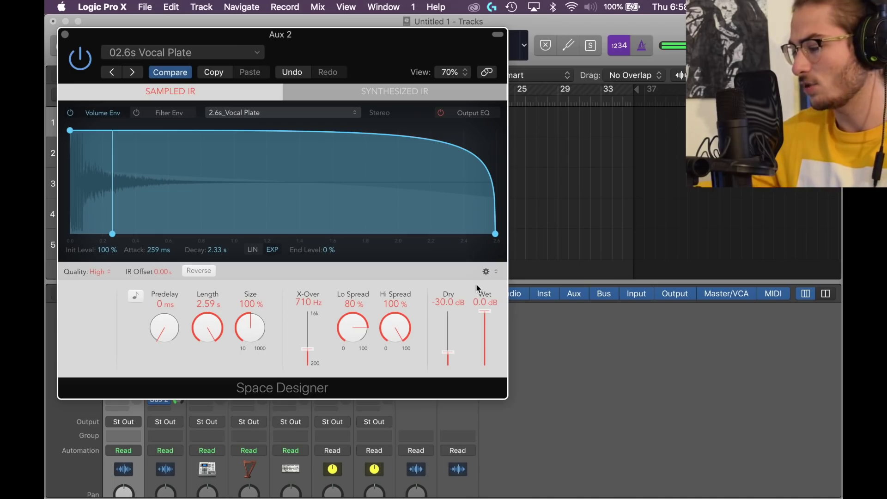
pyautogui.click(66, 35)
pyautogui.moveTo(175, 399); pyautogui.dragTo(177, 409)
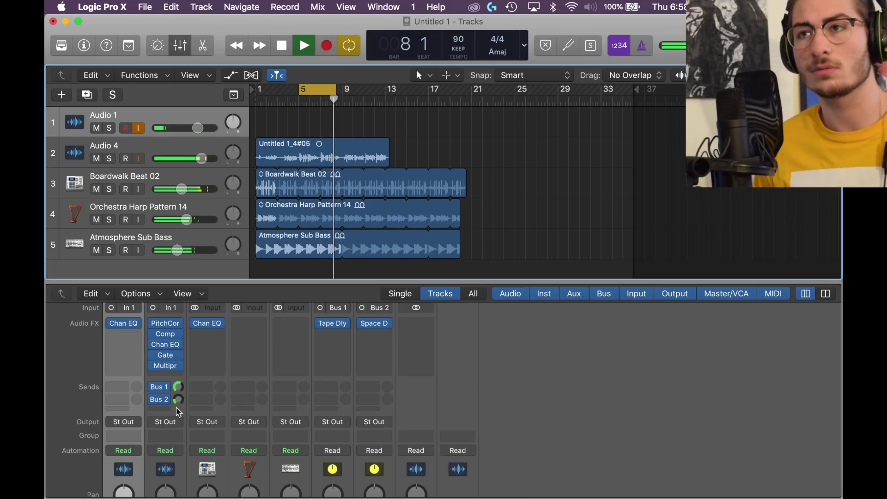
pyautogui.press('space')
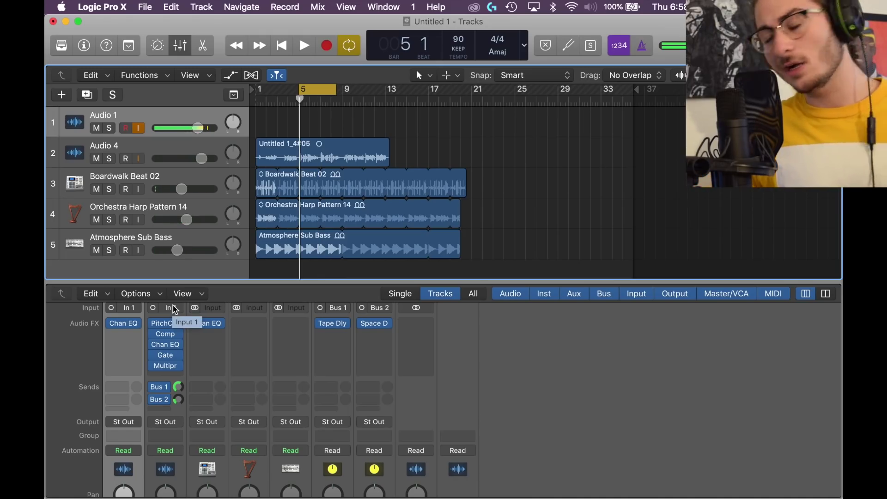
# Duplicate the Audio 4 track and add a mono-to-stereo Sample Delay to the copy with the right delay at 302 samples.
pyautogui.click(174, 151)
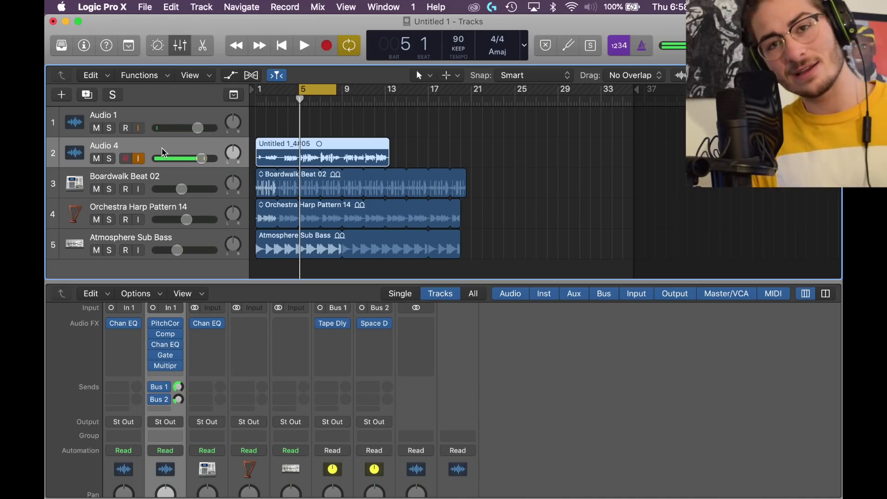
pyautogui.press('super+d')
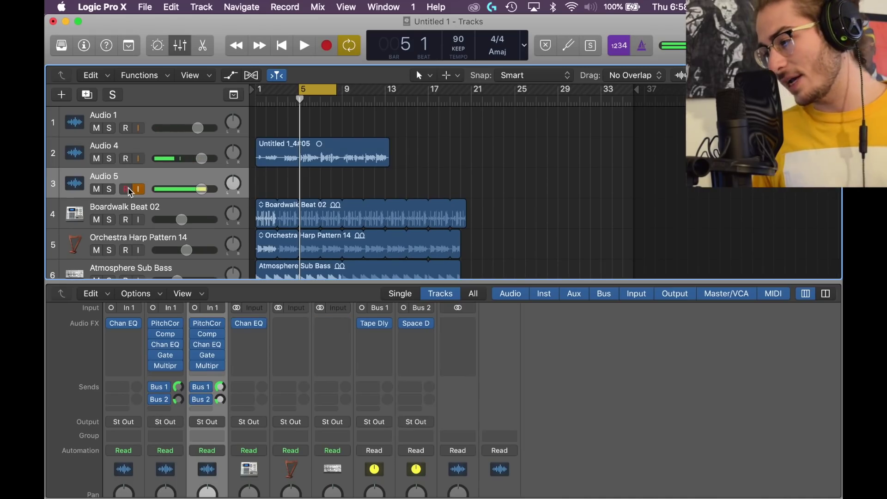
pyautogui.click(206, 376)
pyautogui.moveTo(205, 447)
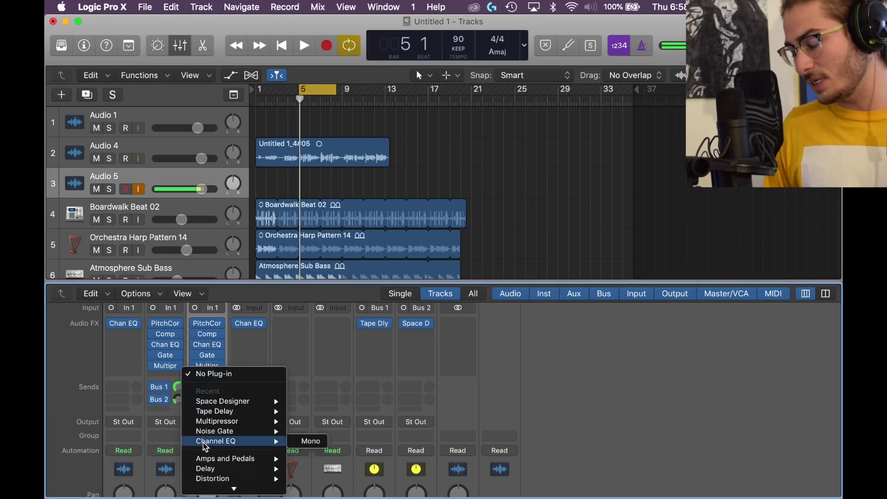
pyautogui.moveTo(224, 352)
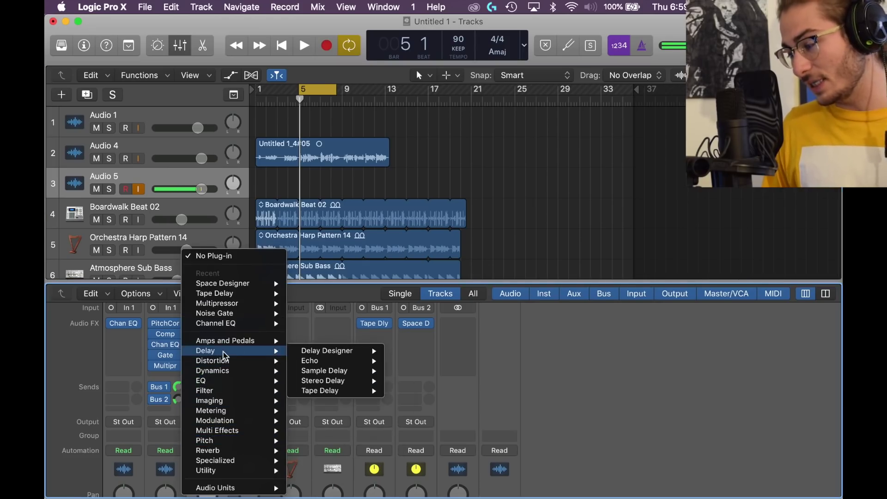
pyautogui.moveTo(333, 371)
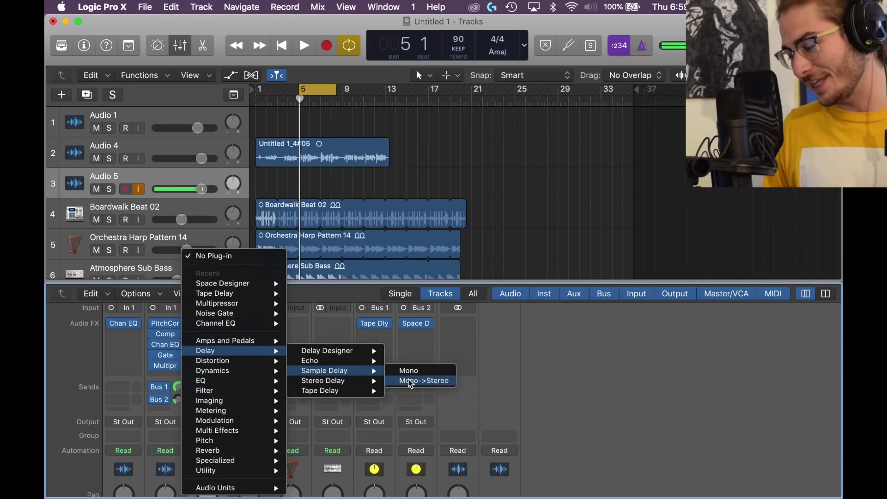
pyautogui.click(411, 383)
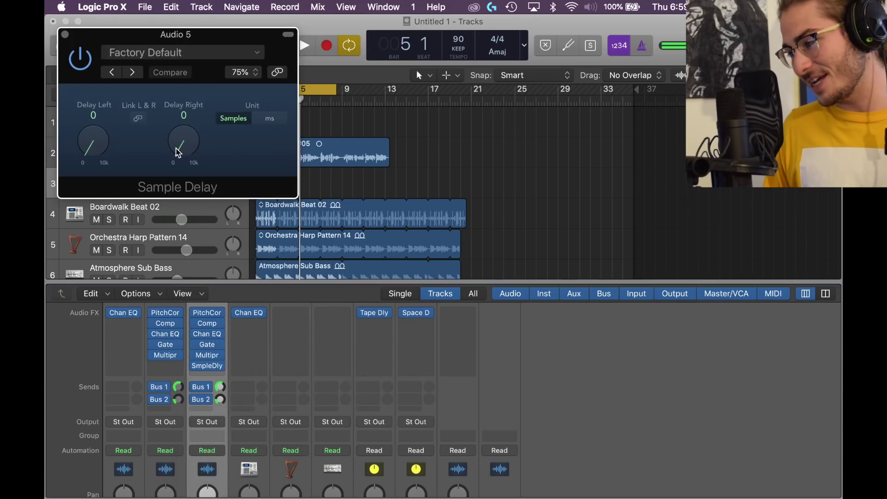
pyautogui.moveTo(178, 152); pyautogui.dragTo(177, 147)
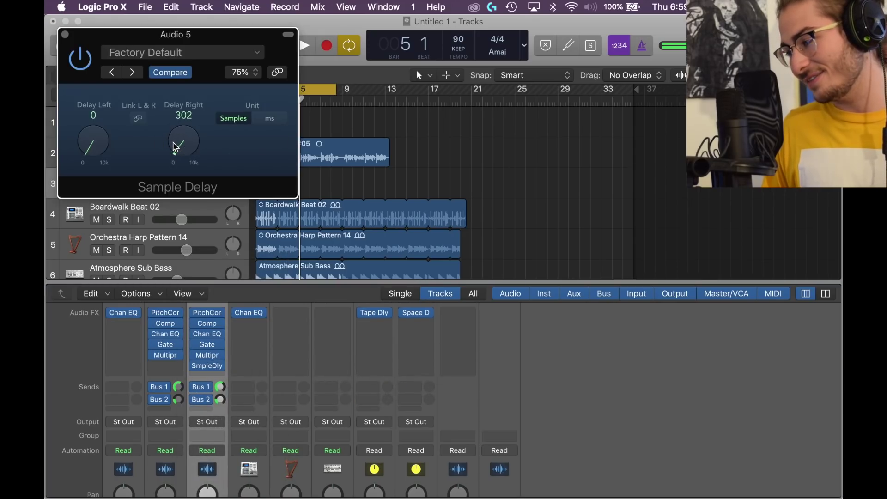
pyautogui.click(65, 34)
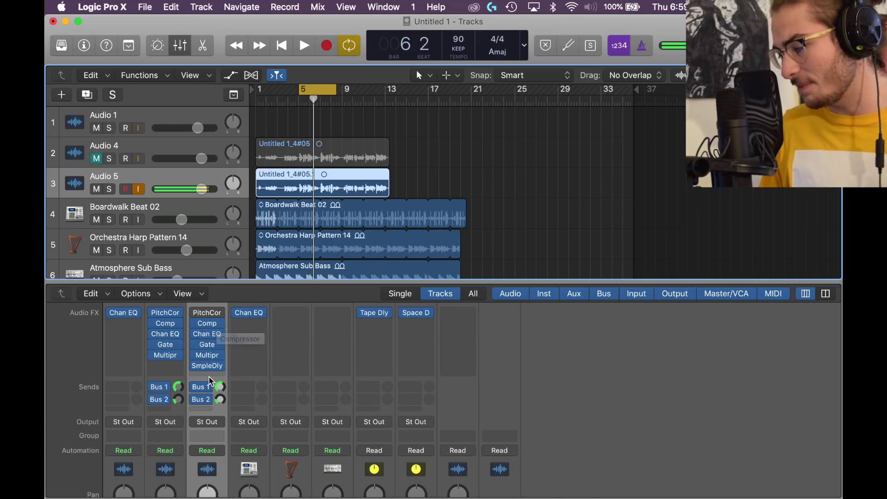
# Set Audio 5's Bus 2 send to about -15 dB and lower the track's volume.
pyautogui.moveTo(208, 369)
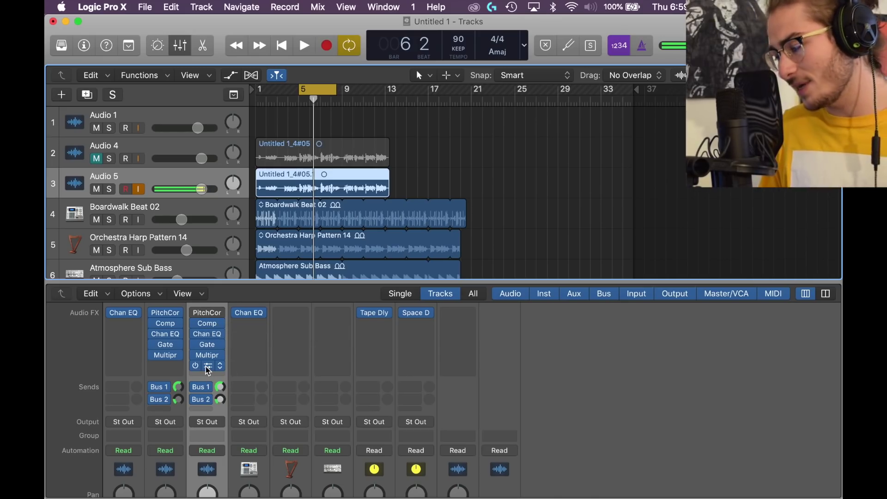
pyautogui.moveTo(220, 399); pyautogui.dragTo(221, 396)
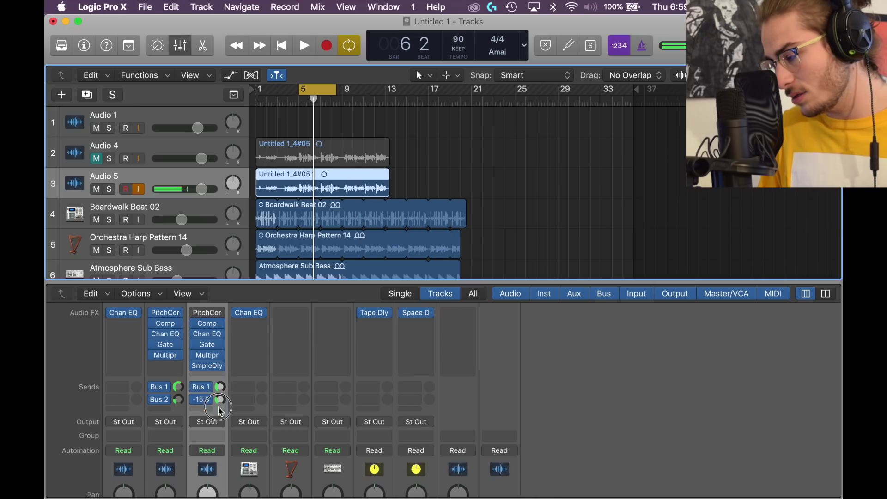
pyautogui.moveTo(211, 356); pyautogui.dragTo(206, 361)
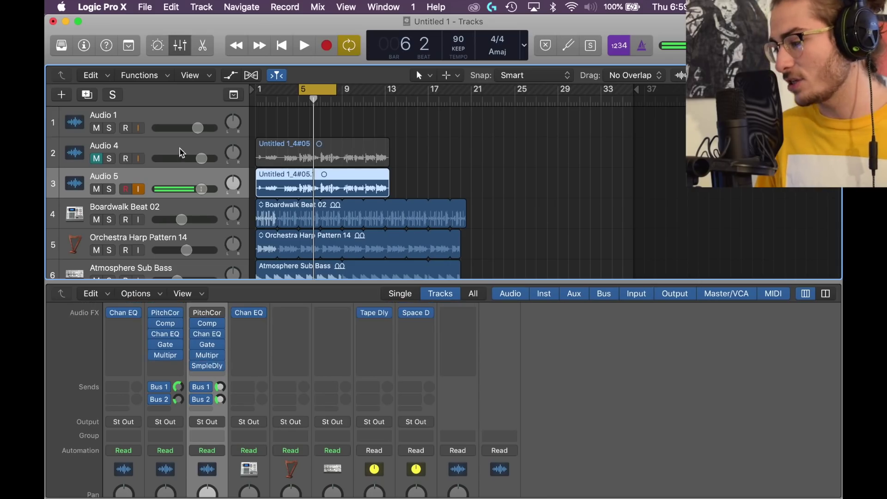
pyautogui.moveTo(206, 198)
pyautogui.mouseDown()
pyautogui.moveTo(148, 185)
pyautogui.moveTo(189, 195)
pyautogui.mouseUp()
# Unmute Audio 4 during playback and lower Audio 5's volume further to blend beneath it, checking Audio 5 briefly in solo.
pyautogui.press('space')
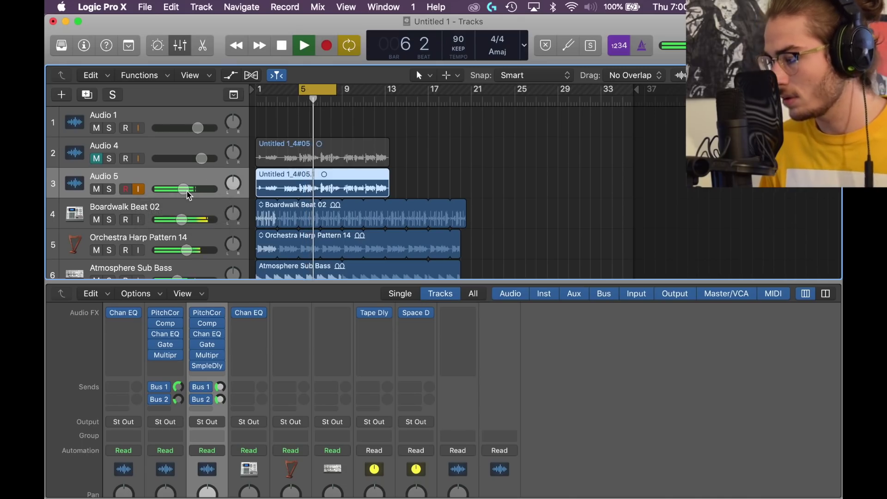
pyautogui.click(97, 159)
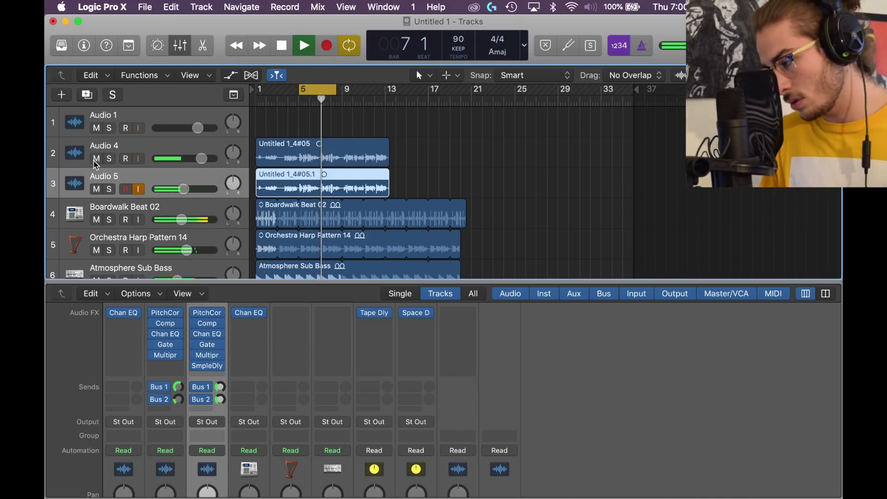
pyautogui.moveTo(188, 193); pyautogui.dragTo(180, 193)
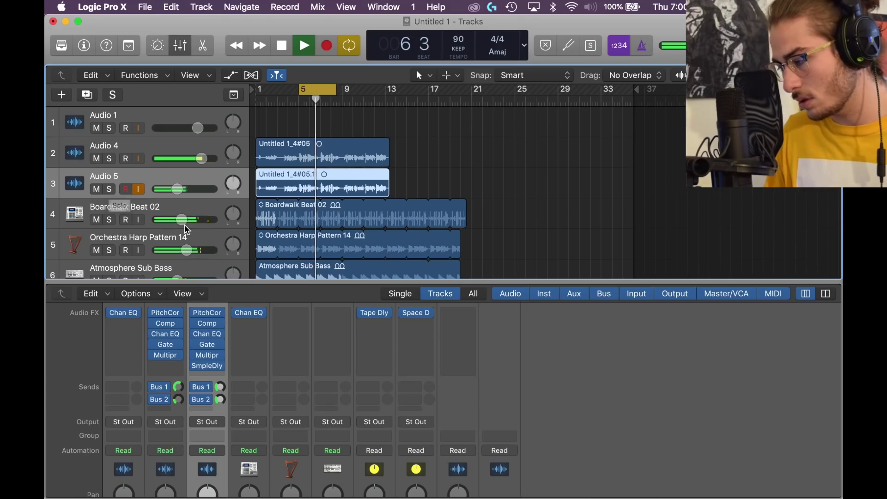
pyautogui.moveTo(174, 198); pyautogui.dragTo(169, 198)
pyautogui.click(109, 189)
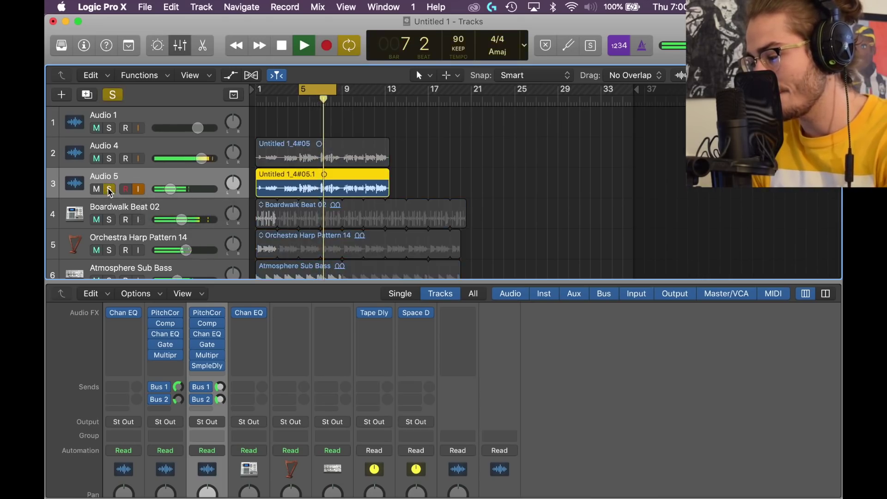
pyautogui.click(109, 190)
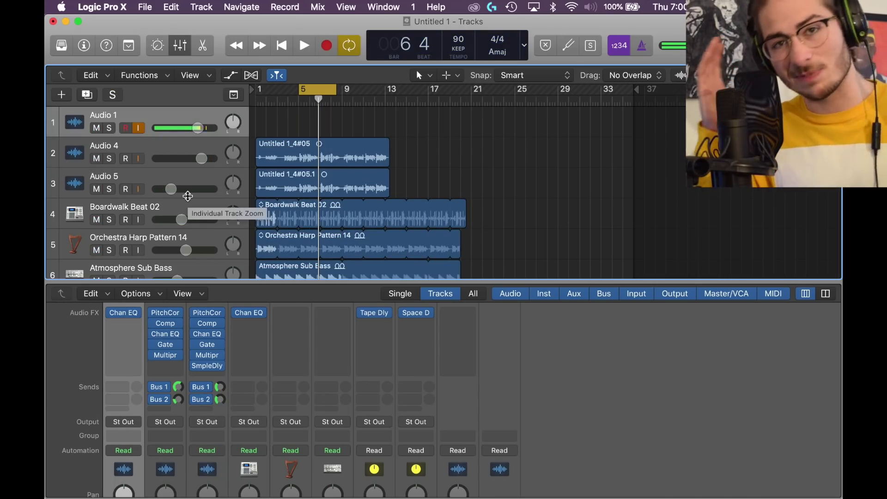
# Trim Audio 4's volume slightly during playback and turn off the loop cycle.
pyautogui.press('space')
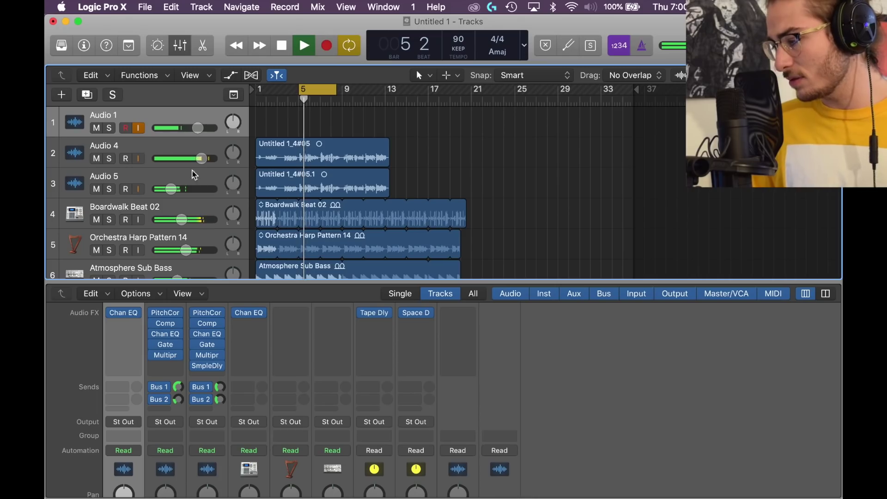
pyautogui.moveTo(200, 164); pyautogui.dragTo(196, 158)
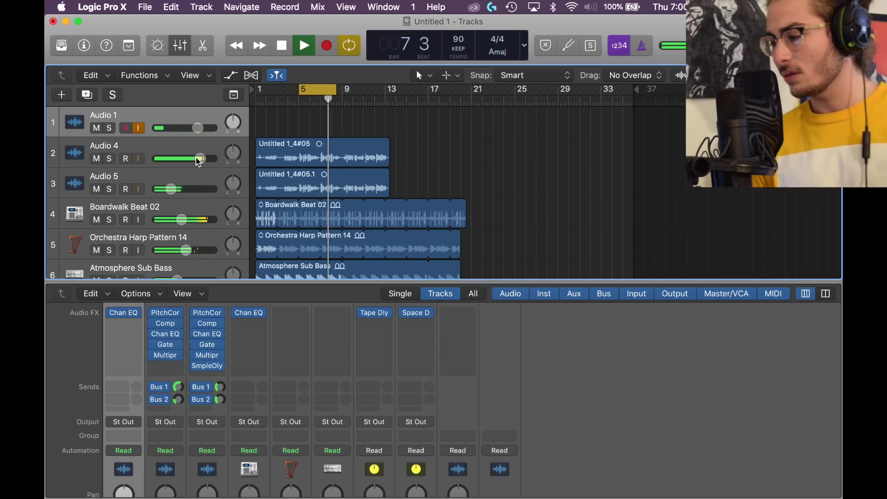
pyautogui.click(196, 154)
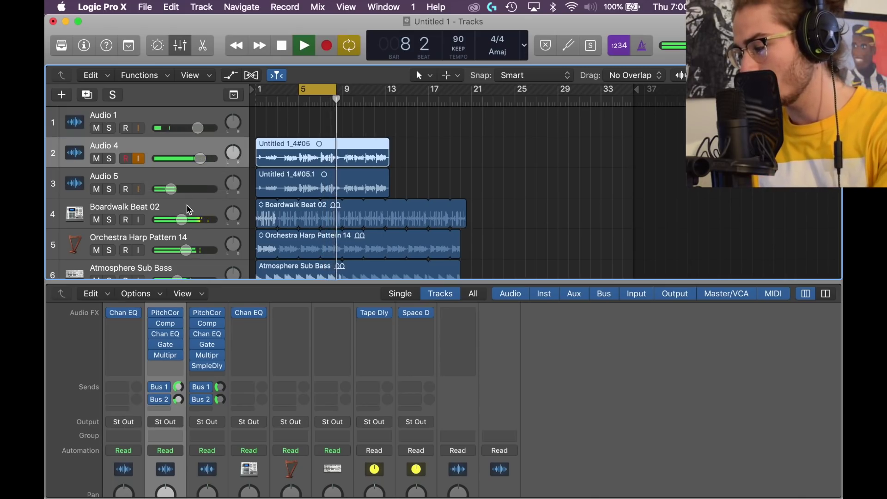
pyautogui.click(340, 86)
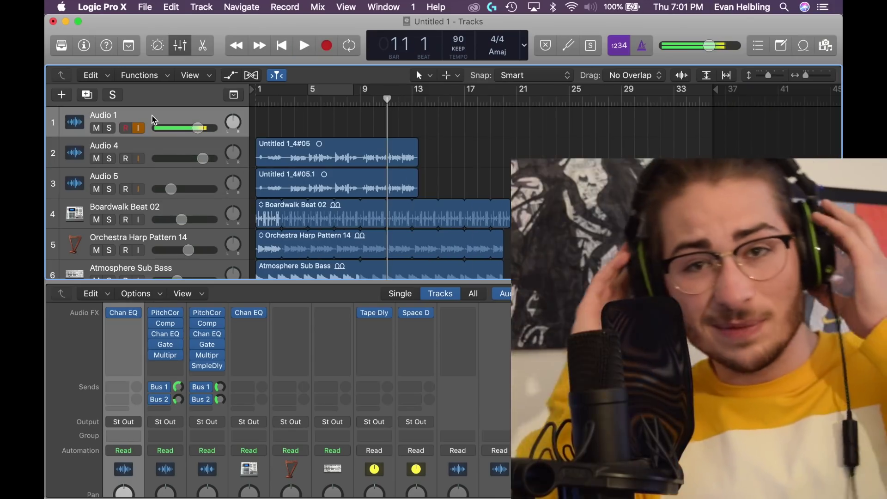
# Record a vocal overdub on the Audio 1 track from about bar 9 to bar 11.
pyautogui.scroll(-1, 153, 119)
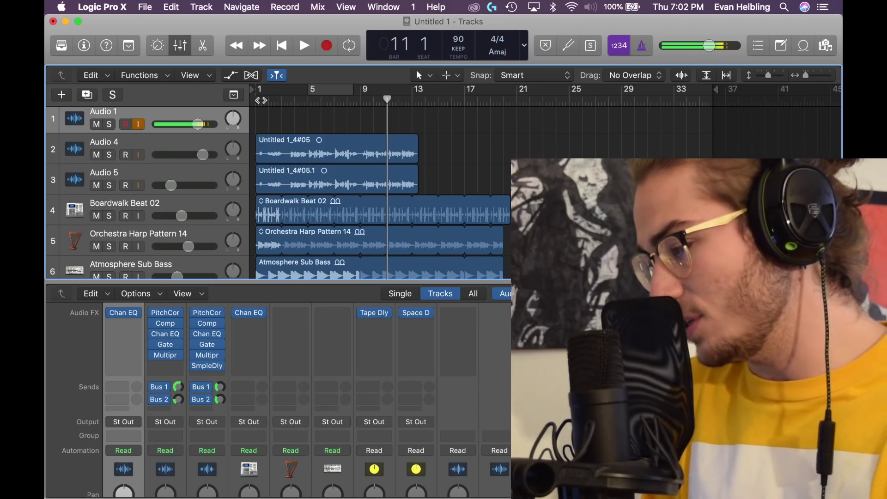
pyautogui.click(351, 101)
pyautogui.press('r')
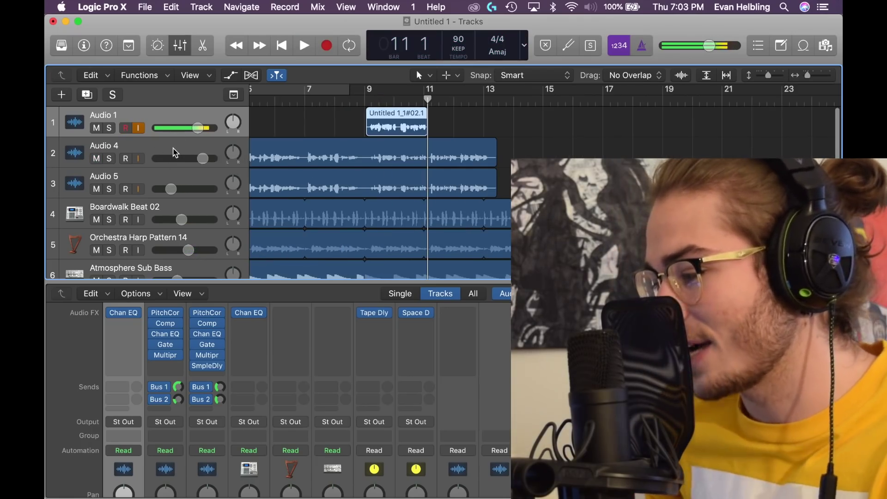
# Duplicate the Audio 4 track with its effects and move the overdub region from Audio 1 onto the copy.
pyautogui.click(175, 151)
pyautogui.press('cmd+d')
pyautogui.moveTo(383, 124); pyautogui.dragTo(383, 180)
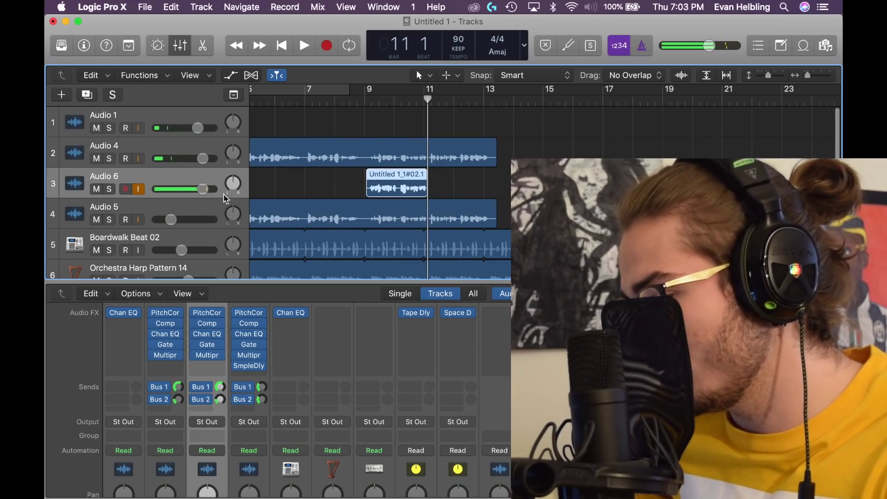
# Pan the Audio 6 overdub track to +31, lower its volume, and audition it in the full mix from about bar 7.
pyautogui.moveTo(232, 185); pyautogui.dragTo(156, 193)
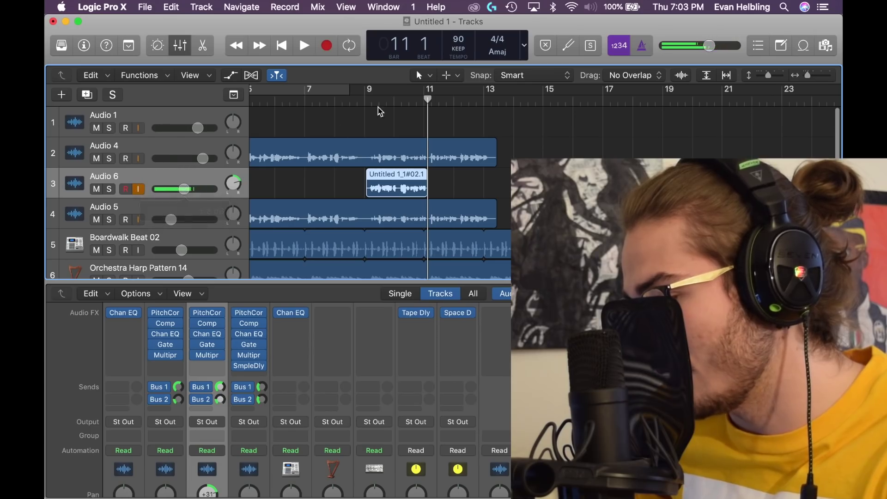
pyautogui.click(377, 110)
pyautogui.click(307, 98)
pyautogui.press('space')
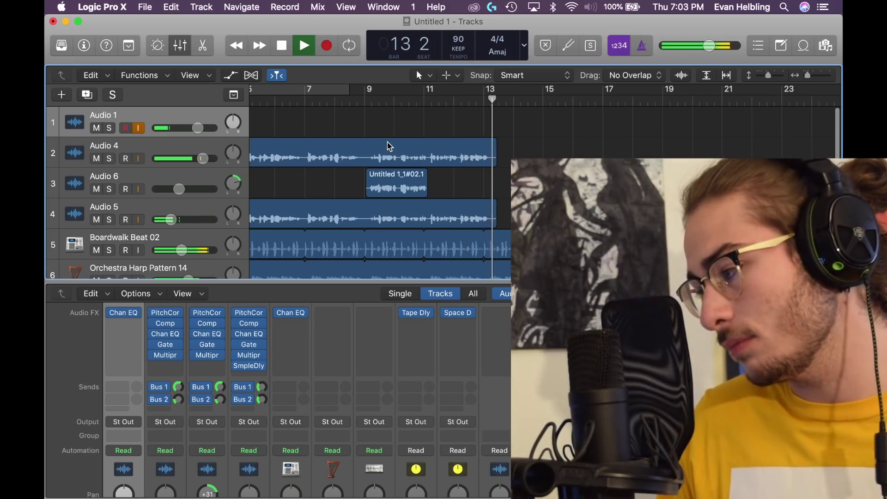
pyautogui.press('space')
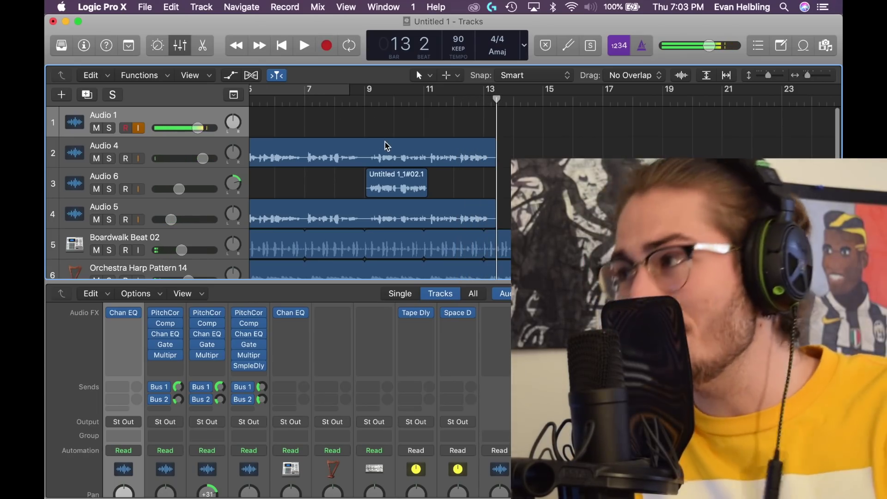
pyautogui.press('super+Left')
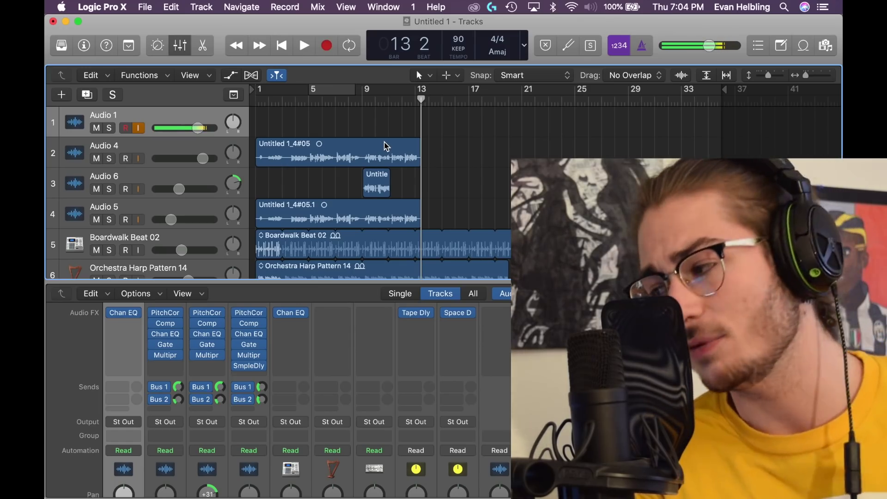